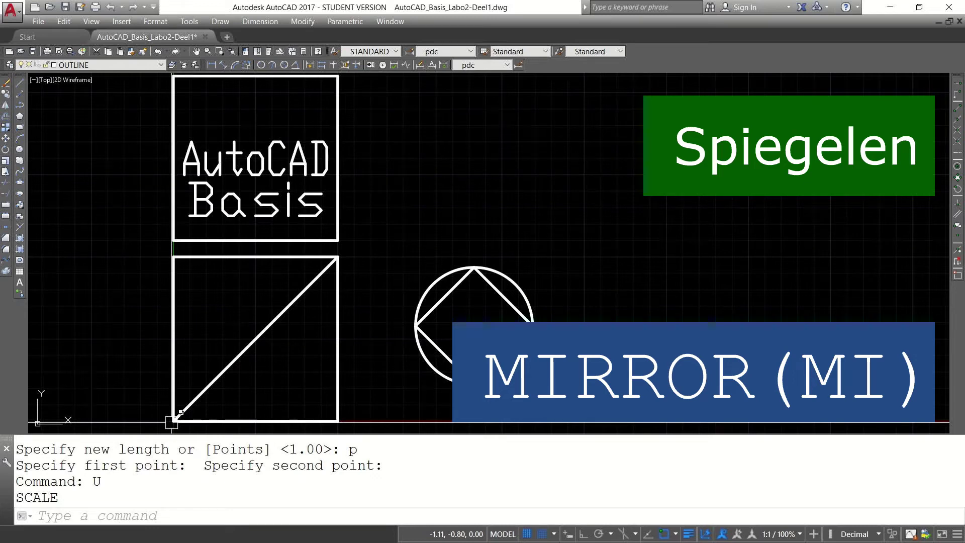
# Step: Place a middle-justified single-line 'E' at the circle's centre with default height and rotation
pyautogui.write('dt')
pyautogui.press('Return')
pyautogui.write('j')
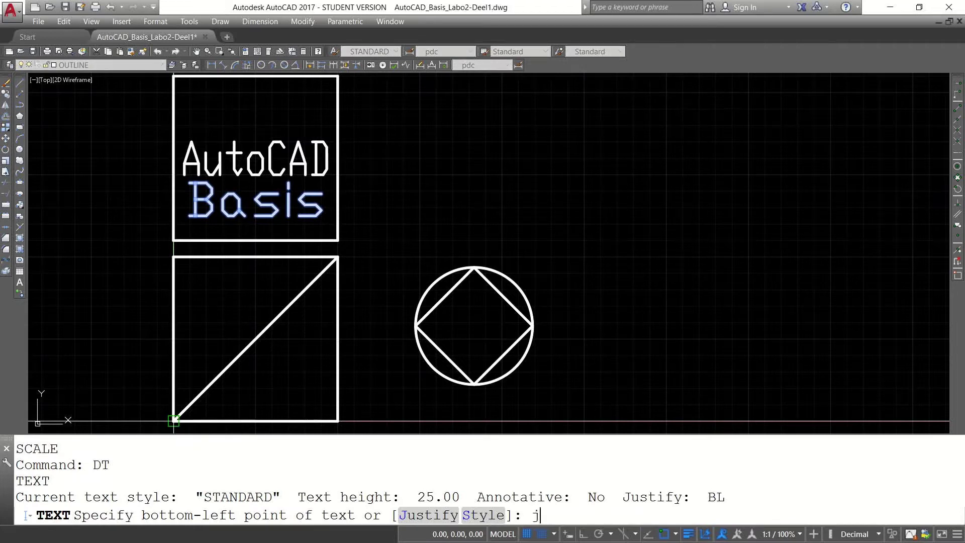
pyautogui.press('Return')
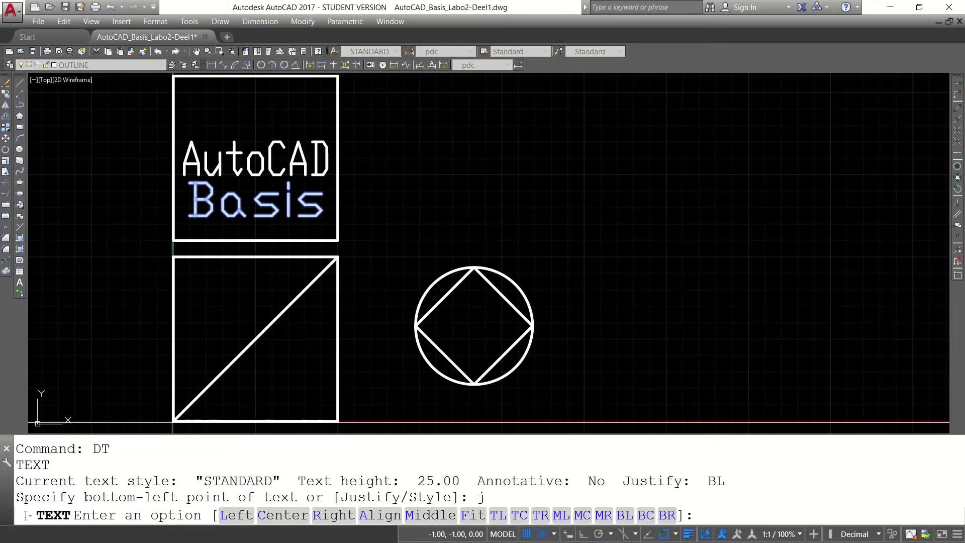
pyautogui.write(' m')
pyautogui.press('Return')
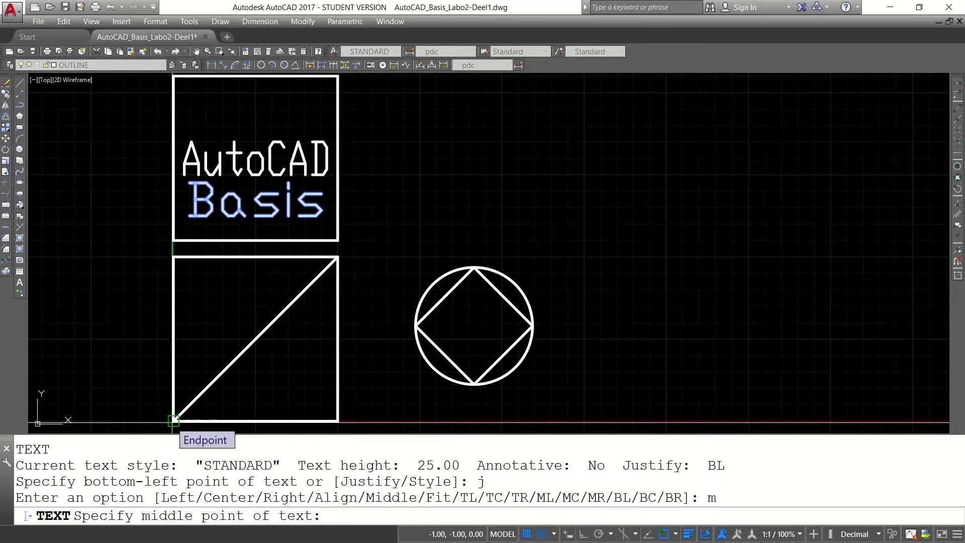
pyautogui.click(473, 324)
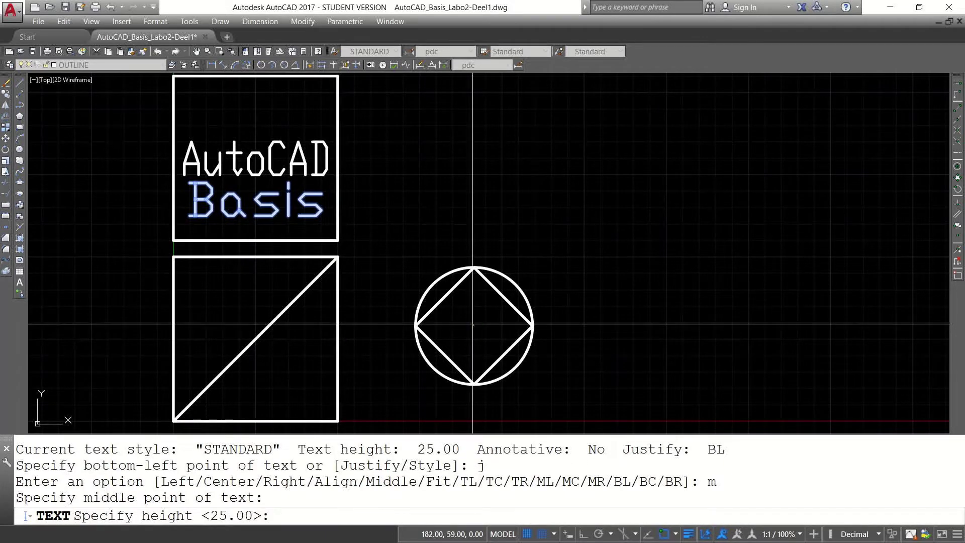
pyautogui.press('Return')
pyautogui.press('Return')
pyautogui.write('E')
pyautogui.press('Return')
pyautogui.press('Return')
pyautogui.write('L')
pyautogui.press('Return')
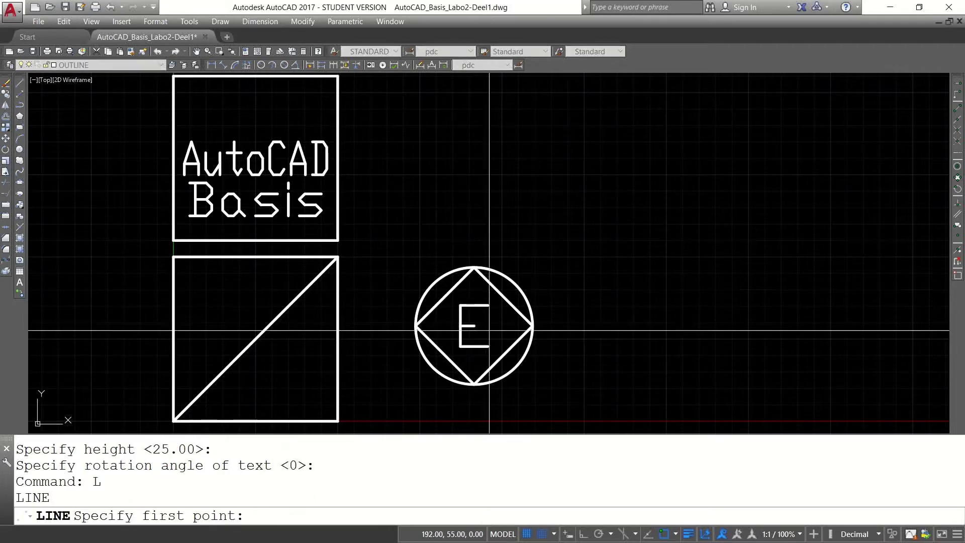
# Step: Draw a 100-unit horizontal helper line from the circle centre and two tangent lines meeting at its end
pyautogui.click(958, 166)
pyautogui.click(522, 288)
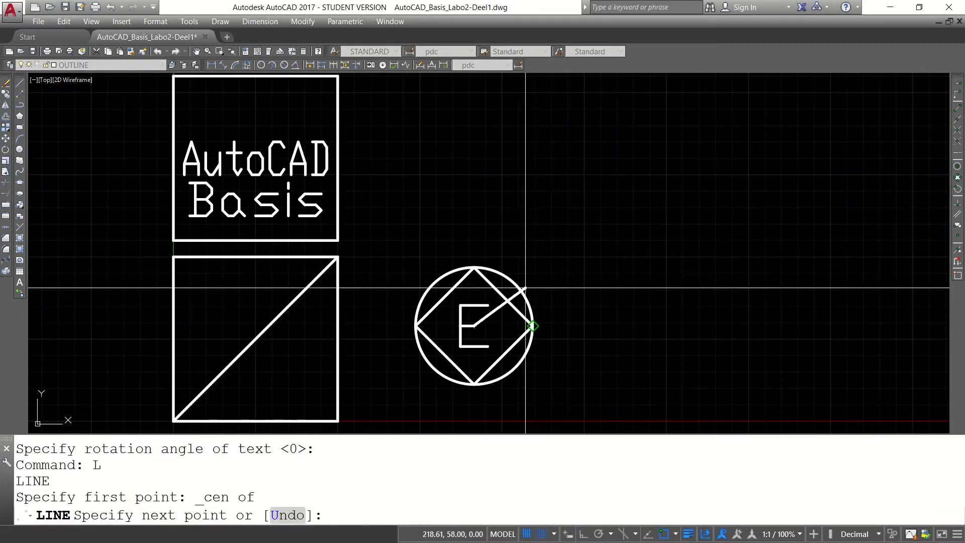
pyautogui.press('F8')
pyautogui.write('100')
pyautogui.press('Return')
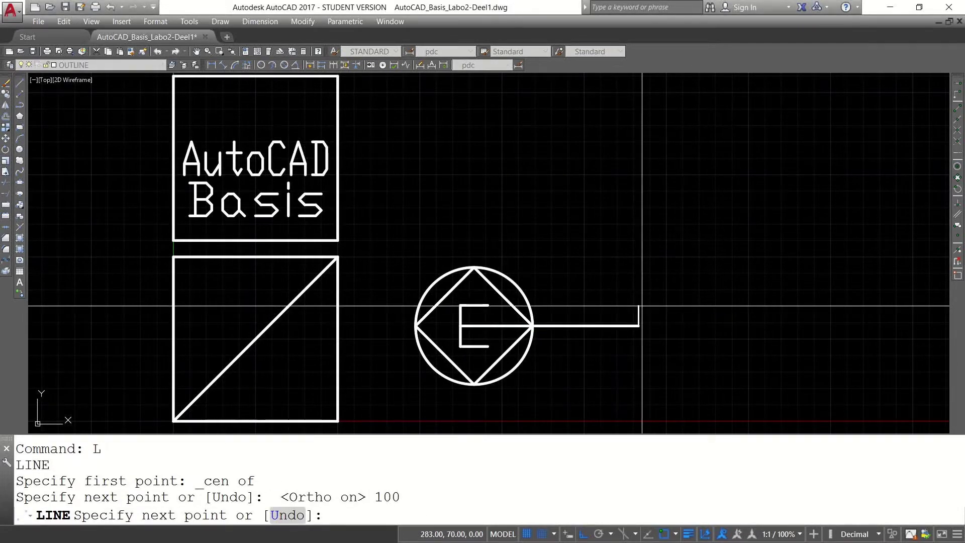
pyautogui.click(507, 276)
pyautogui.press('Return')
pyautogui.press('Return')
pyautogui.click(631, 326)
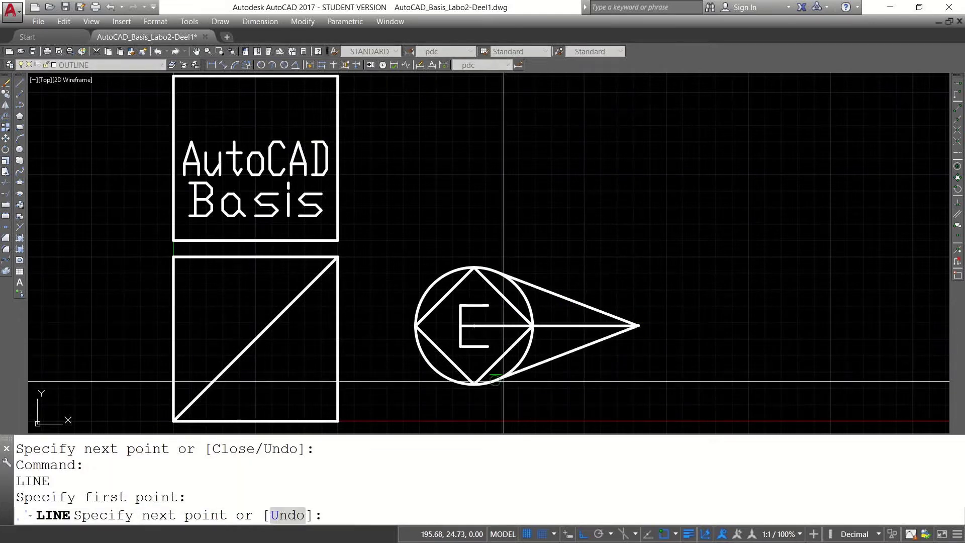
pyautogui.click(503, 379)
pyautogui.press('Return')
# Step: Erase the horizontal helper line and save the drawing
pyautogui.click(556, 326)
pyautogui.press('Delete')
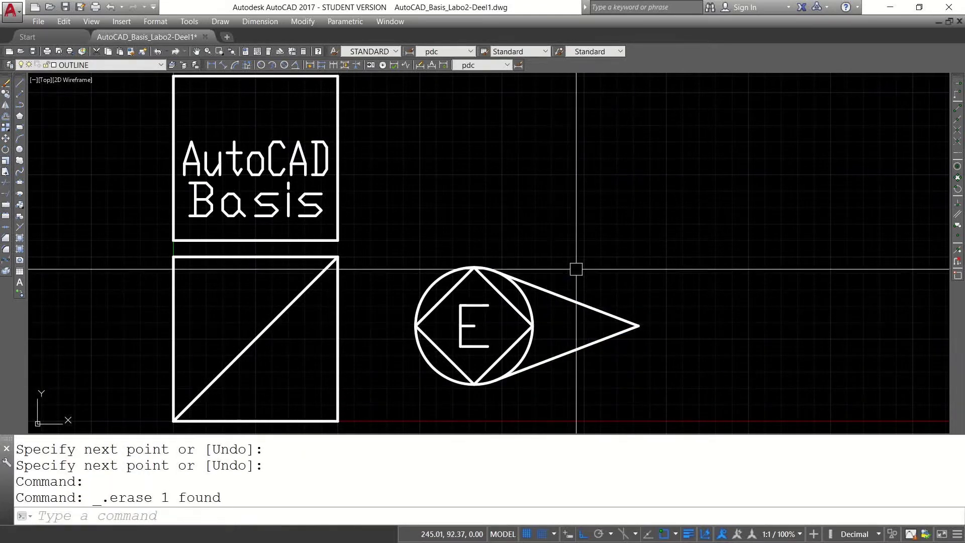
pyautogui.hotkey('ctrl', 's')
pyautogui.press('F8')
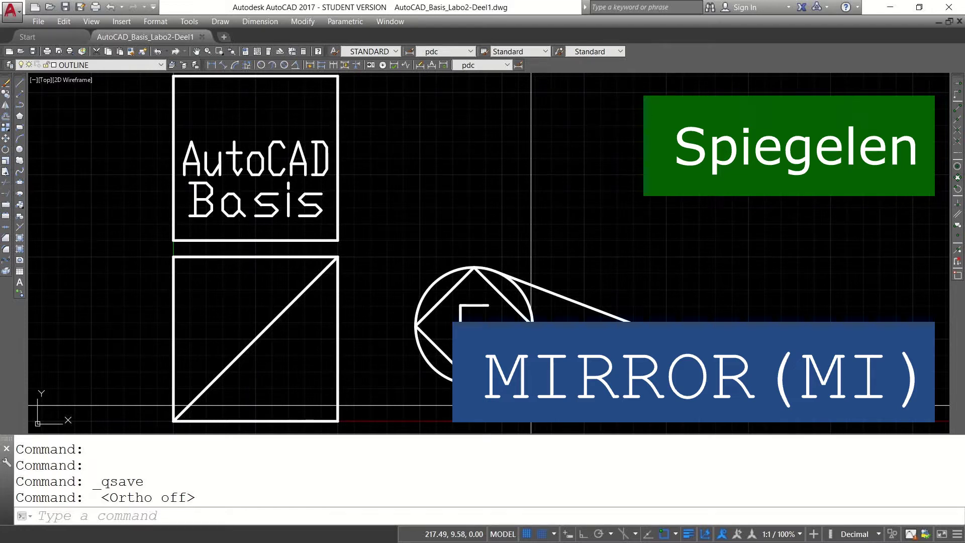
# Step: Mirror the pointed E-in-circle symbol across a vertical line to its right, keeping the original
pyautogui.write('mirror')
pyautogui.press('Return')
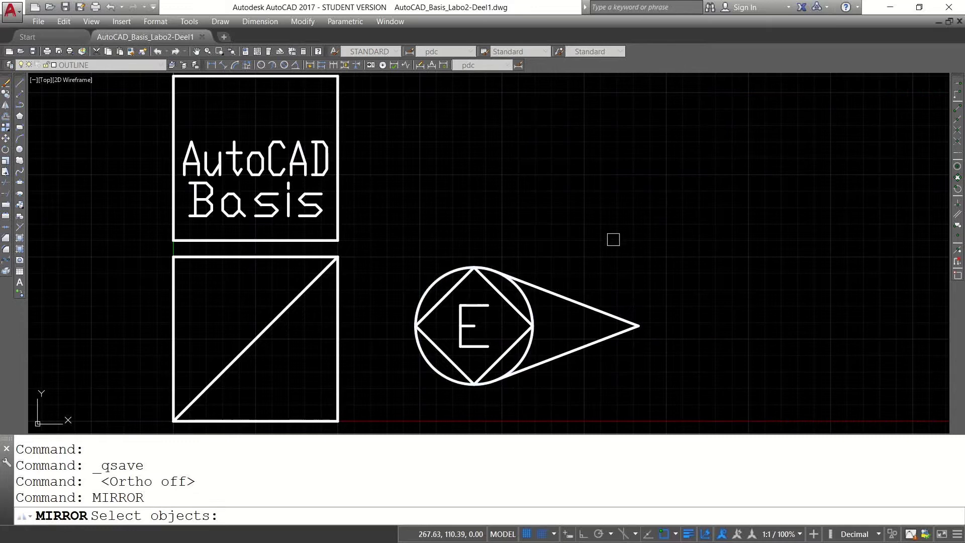
pyautogui.click(672, 225)
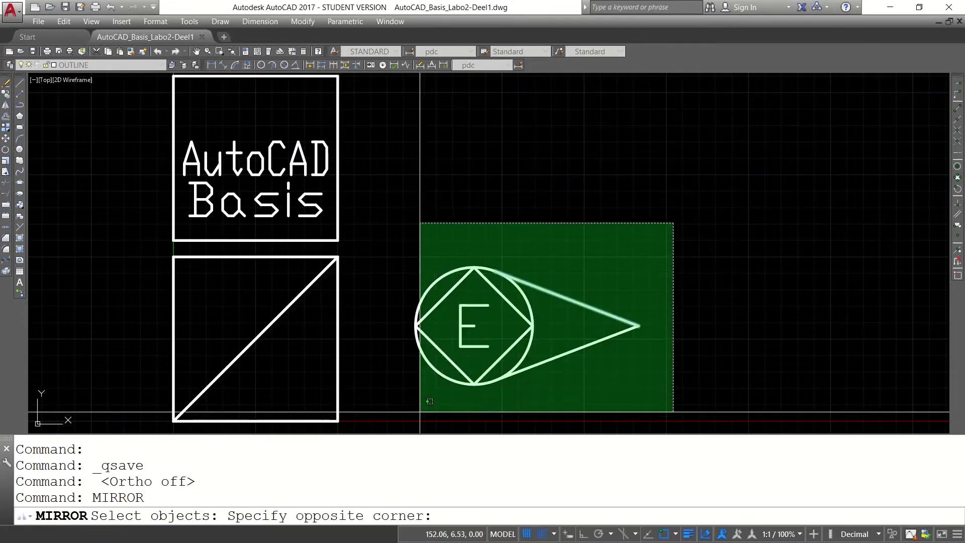
pyautogui.click(406, 412)
pyautogui.press('Return')
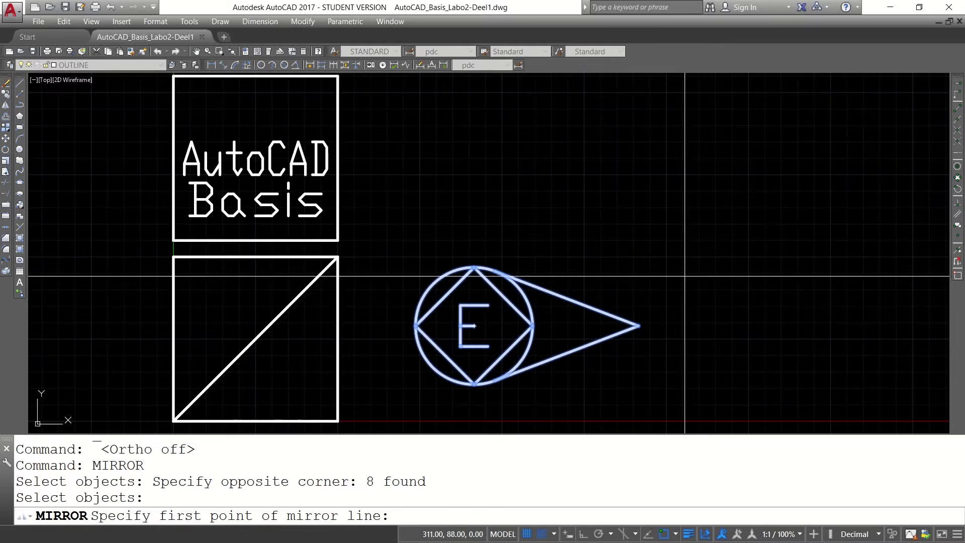
pyautogui.click(677, 277)
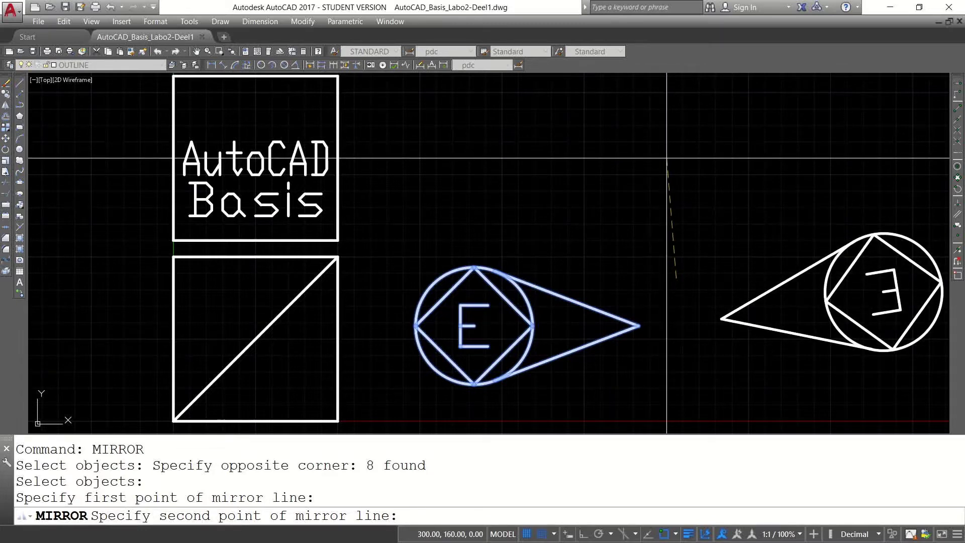
pyautogui.click(582, 535)
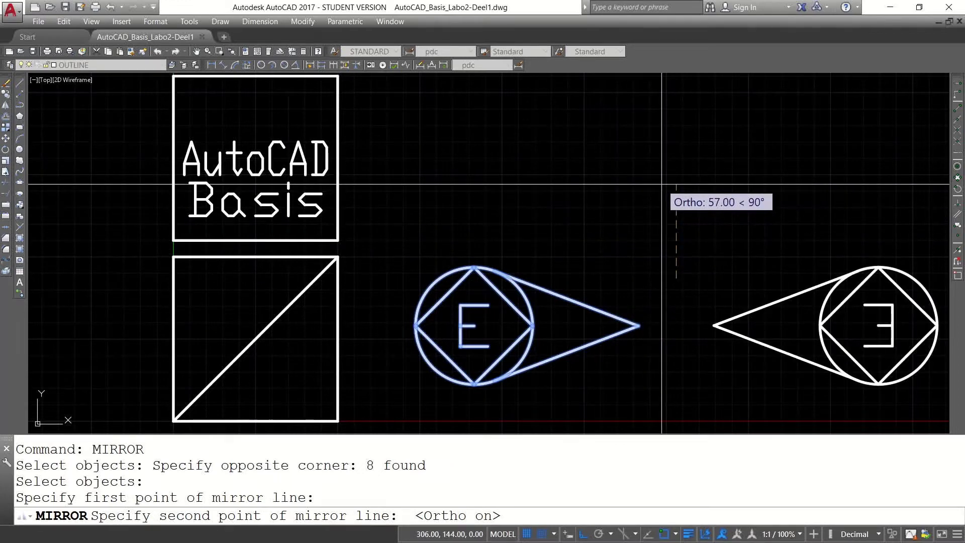
pyautogui.click(662, 185)
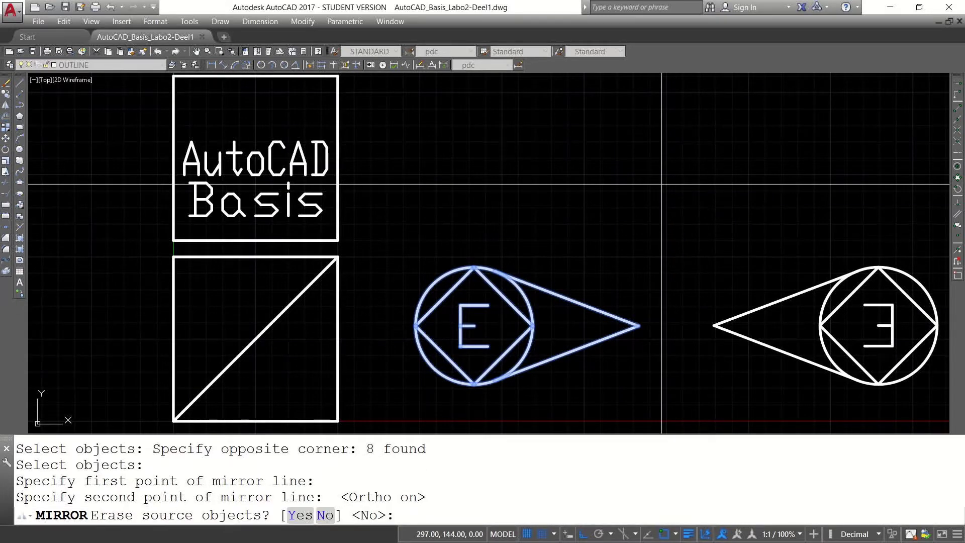
pyautogui.press('Return')
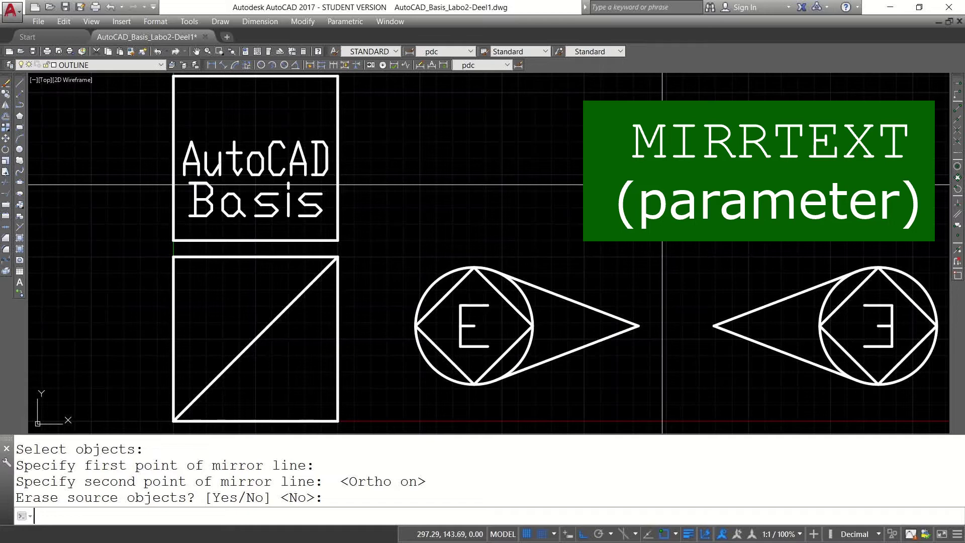
# Step: Set the MIRRTEXT system variable to 0
pyautogui.write('mirrtext')
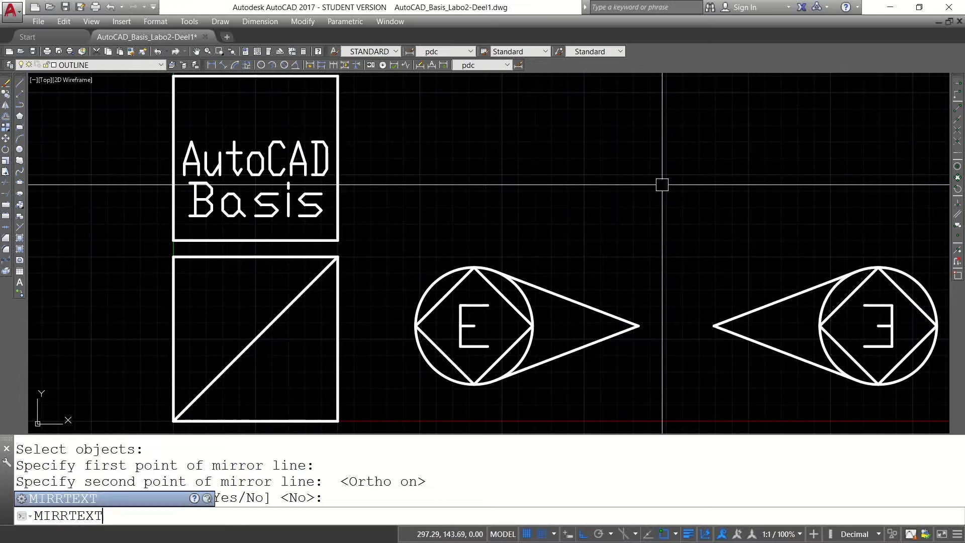
pyautogui.press('Return')
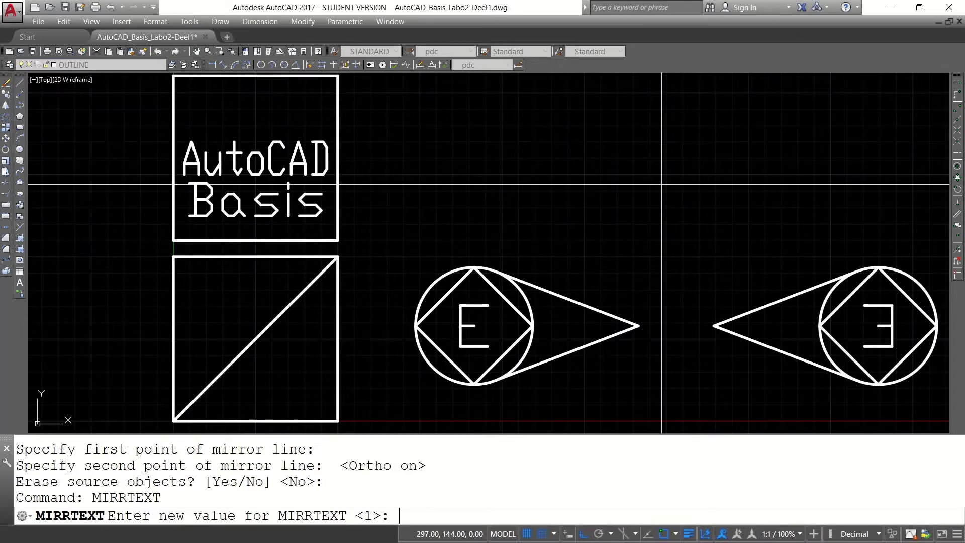
pyautogui.write('0')
pyautogui.press('Return')
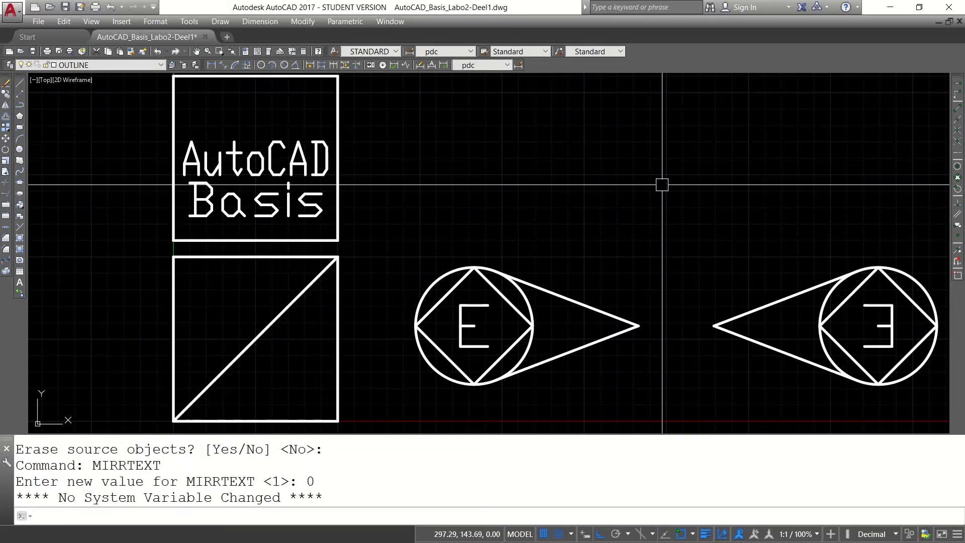
# Step: Erase the mirrored copy with the reversed E
pyautogui.click(662, 185)
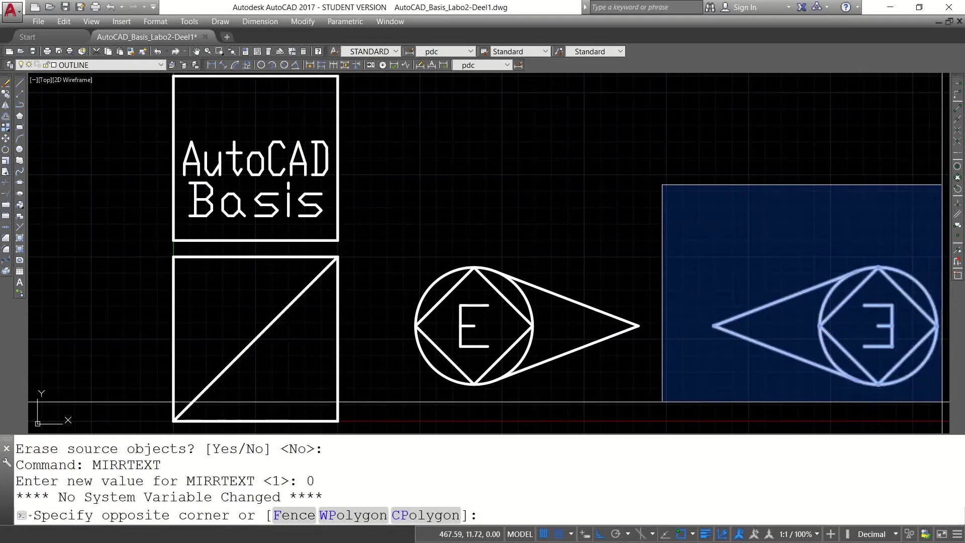
pyautogui.click(949, 410)
pyautogui.press('Delete')
# Step: Re-mirror the symbol with MI keeping the original, then delete the readable-E copy
pyautogui.write('mi')
pyautogui.press('Return')
pyautogui.click(669, 216)
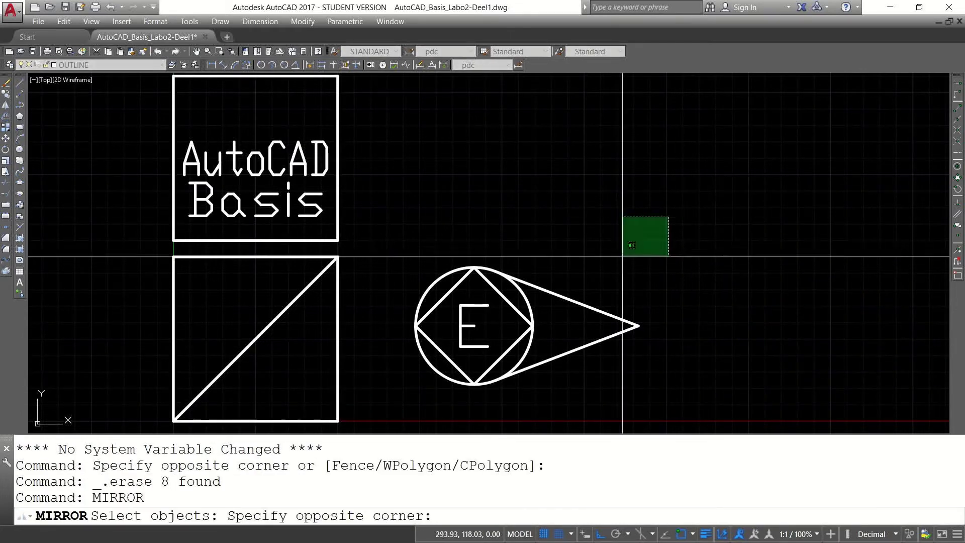
pyautogui.click(431, 352)
pyautogui.press('Return')
pyautogui.click(639, 326)
pyautogui.click(639, 200)
pyautogui.write('n')
pyautogui.press('Return')
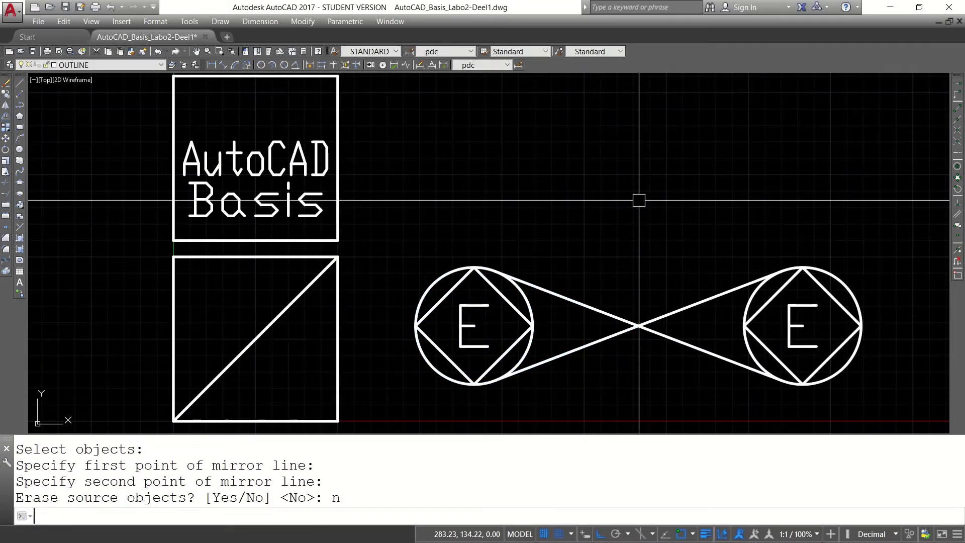
pyautogui.click(618, 192)
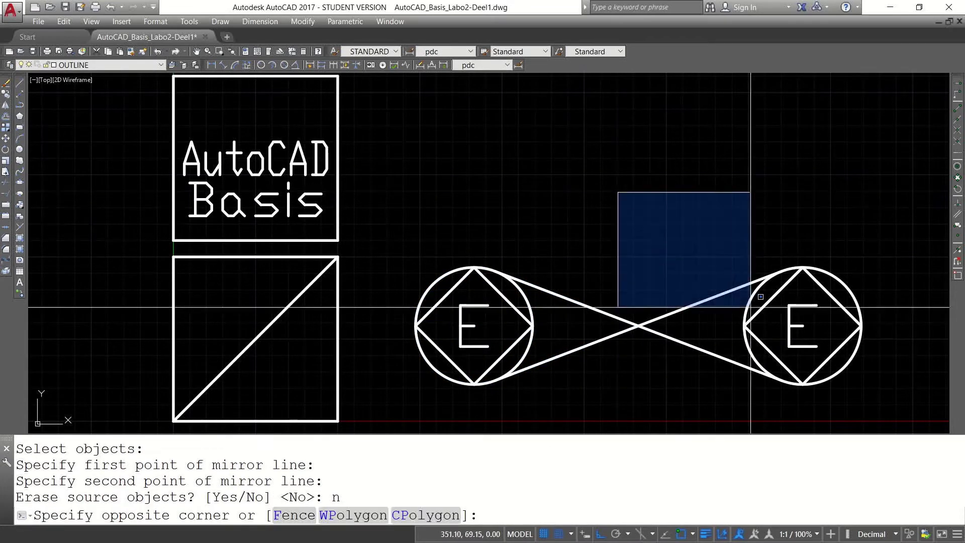
pyautogui.click(893, 413)
pyautogui.press('Delete')
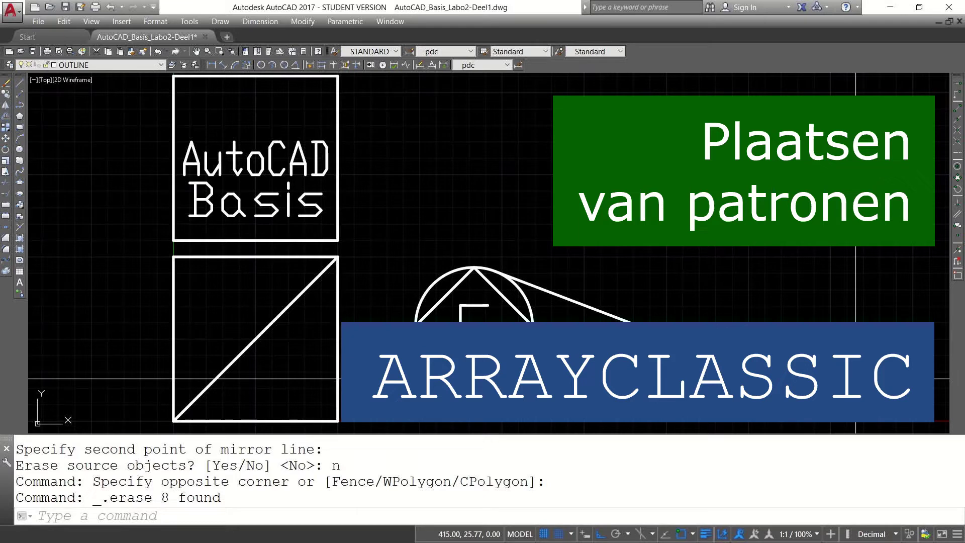
# Step: Open the classic Array dialog by choosing ARRAYCLASSIC from the ARRAY suggestions
pyautogui.write('ARRAY')
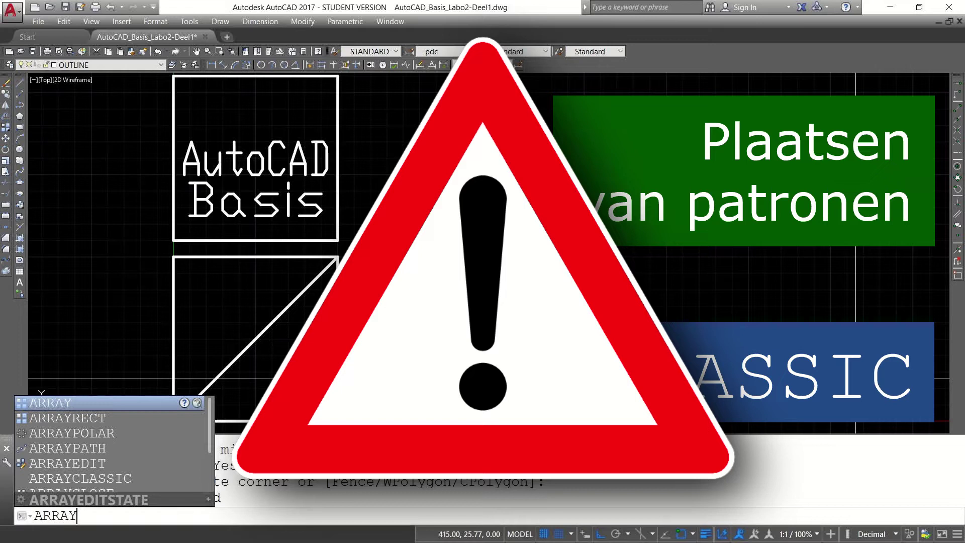
pyautogui.press('Down')
pyautogui.press('Down')
pyautogui.press('Down')
pyautogui.press('Down')
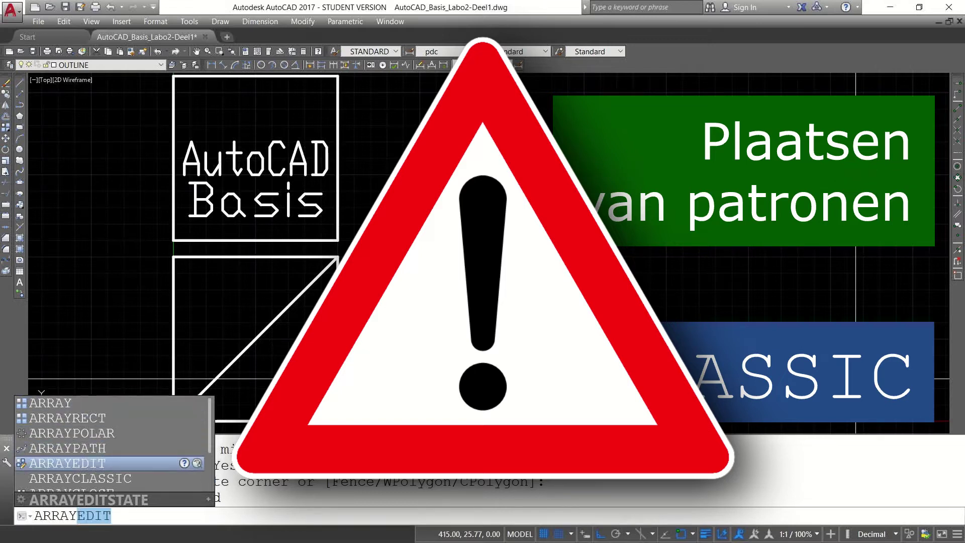
pyautogui.press('Down')
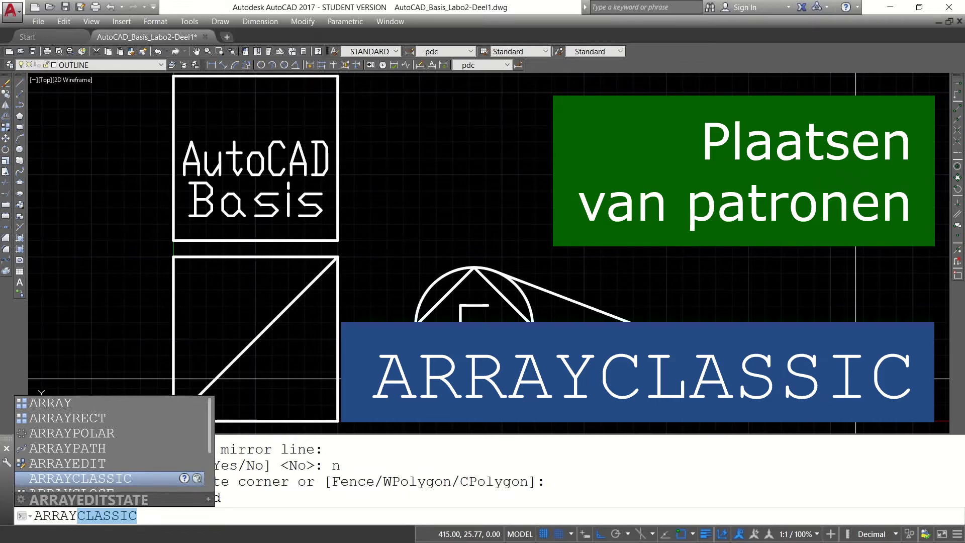
pyautogui.press('Return')
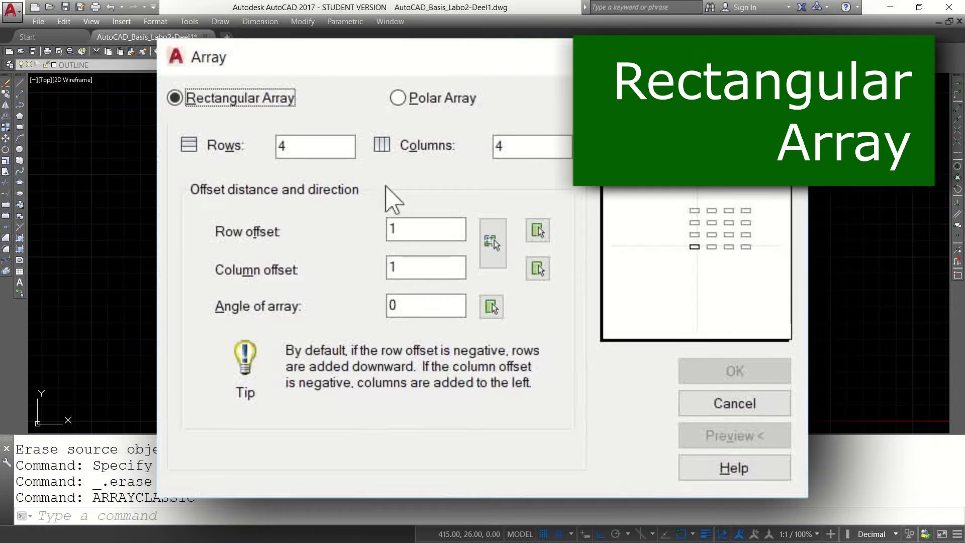
# Step: Set the rectangular array to 2 rows, 3 columns, row offset 90 and column offset 150
pyautogui.click(296, 147)
pyautogui.doubleClick(499, 147)
pyautogui.write('3')
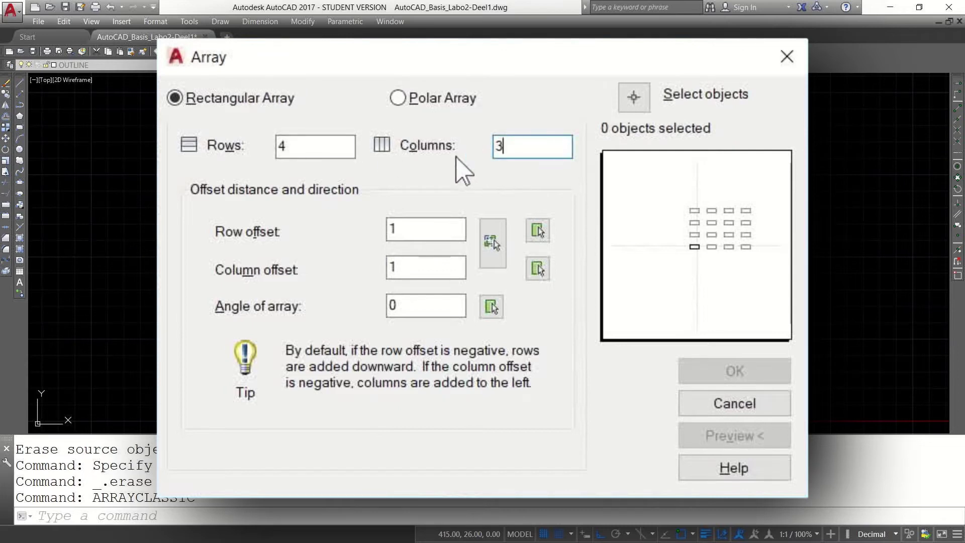
pyautogui.moveTo(312, 143); pyautogui.dragTo(265, 153)
pyautogui.write('2')
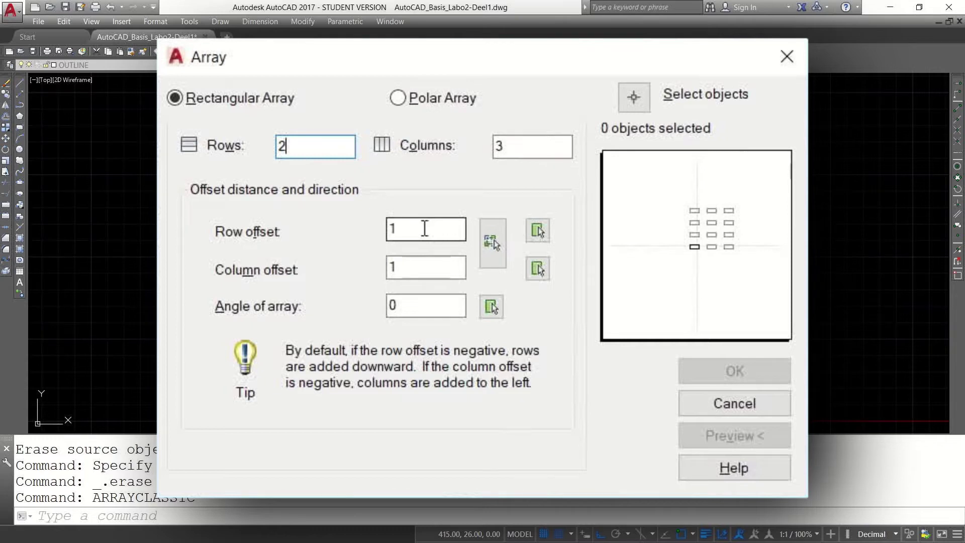
pyautogui.moveTo(425, 228); pyautogui.dragTo(380, 228)
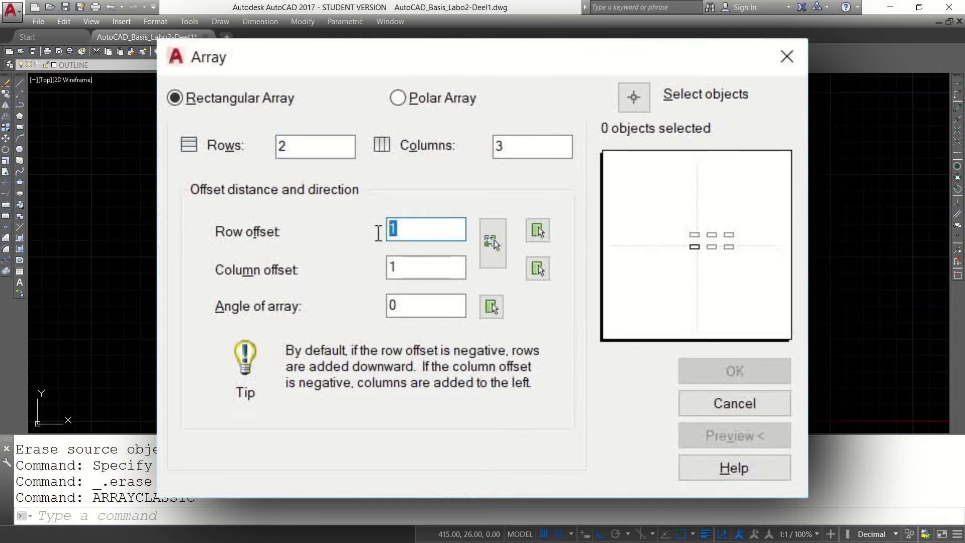
pyautogui.write('90')
pyautogui.doubleClick(425, 268)
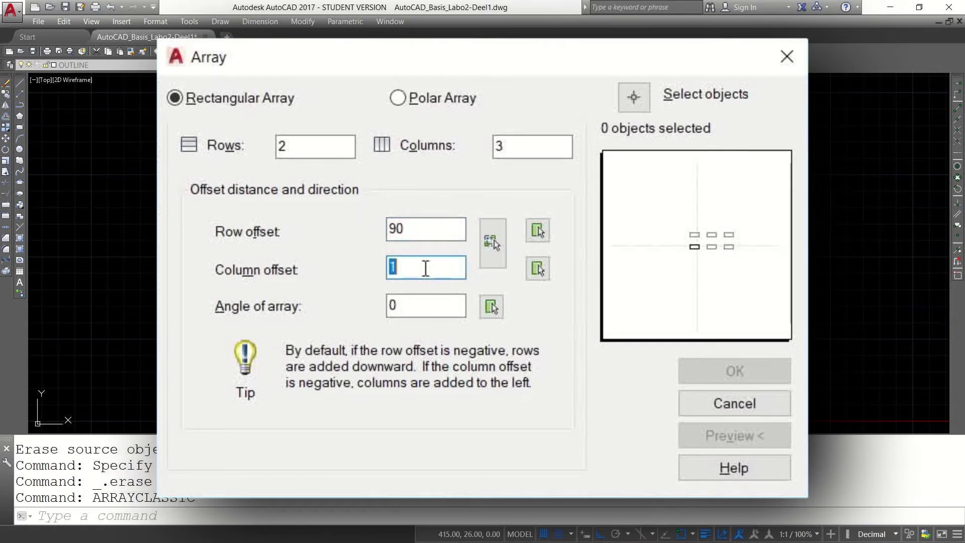
pyautogui.write('150')
pyautogui.click(437, 304)
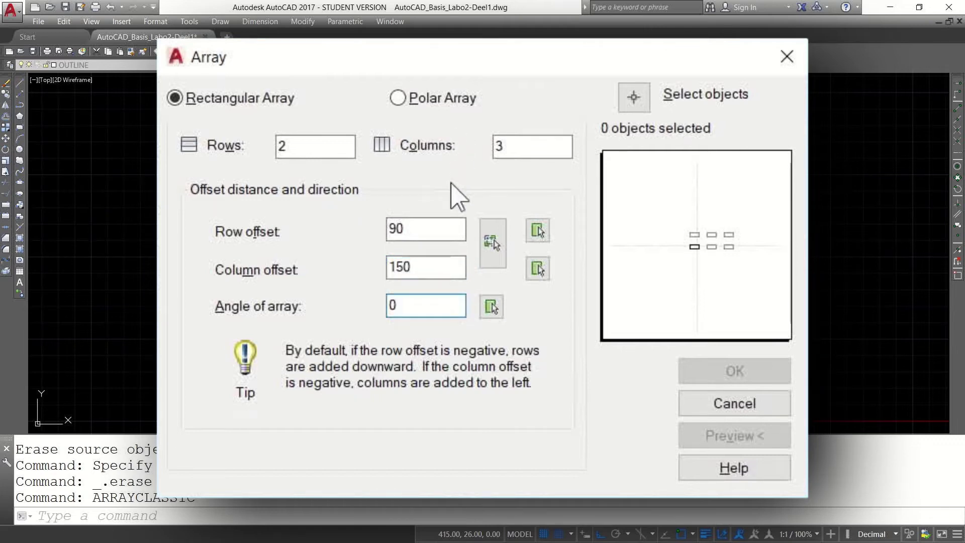
# Step: Window-select the E-in-circle symbol as the array's source objects
pyautogui.click(641, 98)
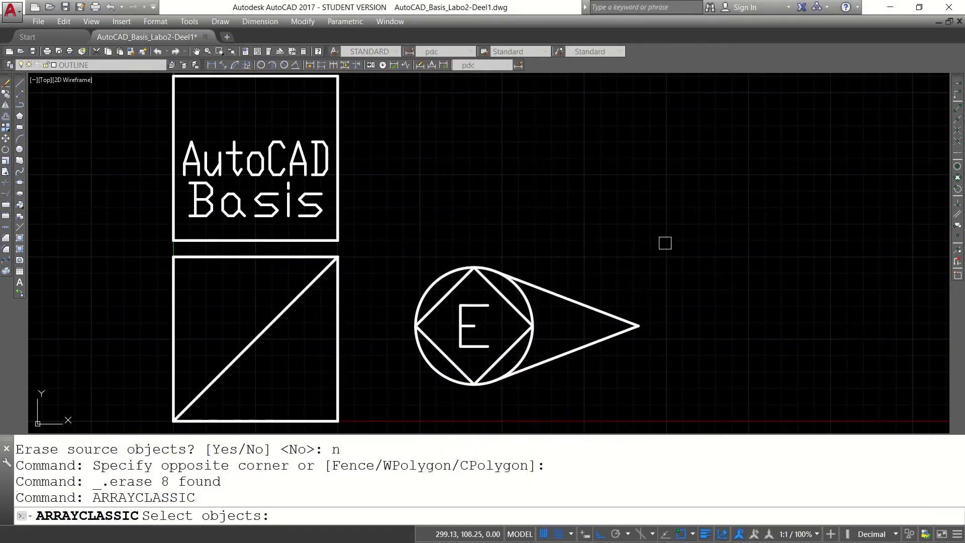
pyautogui.click(672, 231)
pyautogui.click(405, 394)
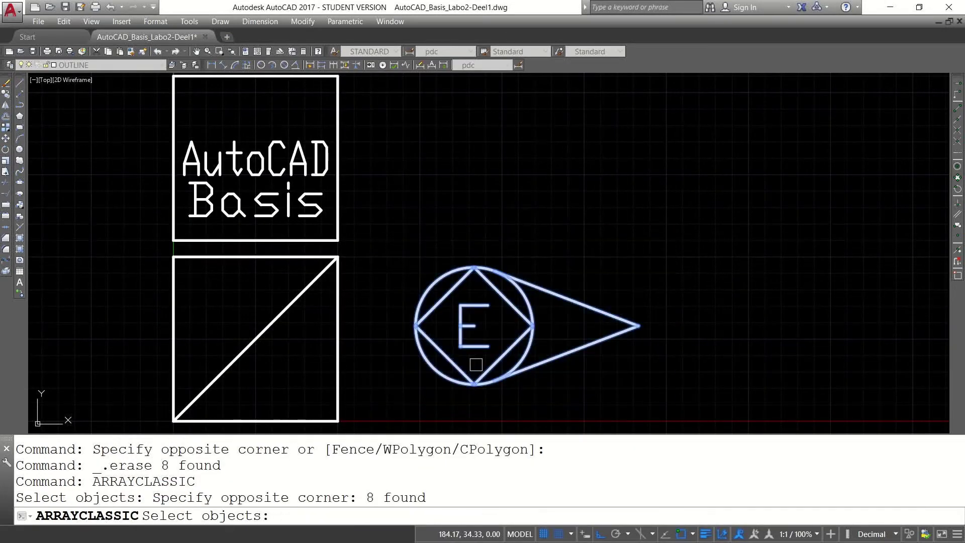
pyautogui.press('Return')
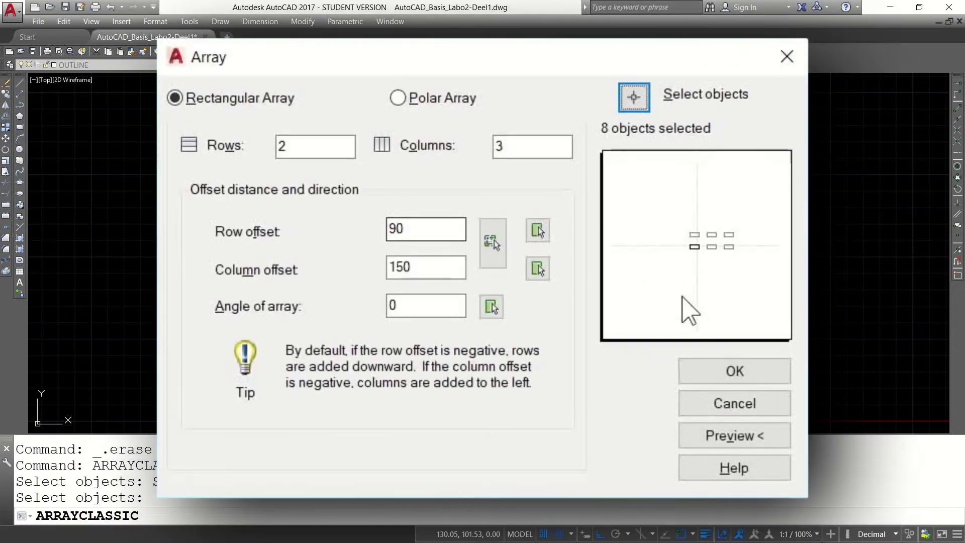
# Step: Preview and accept the 2×3 array, then select the copies' slanted lines to inspect them
pyautogui.click(734, 438)
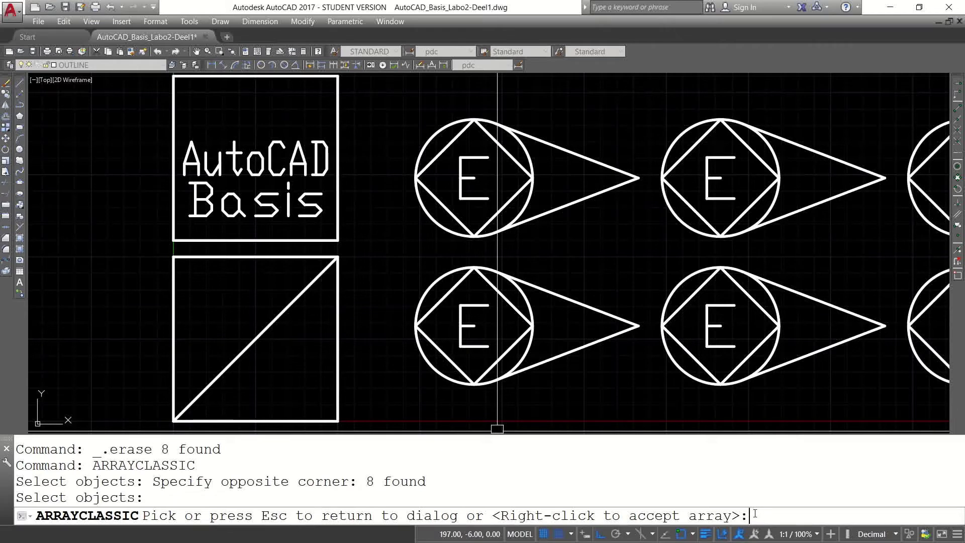
pyautogui.rightClick(754, 304)
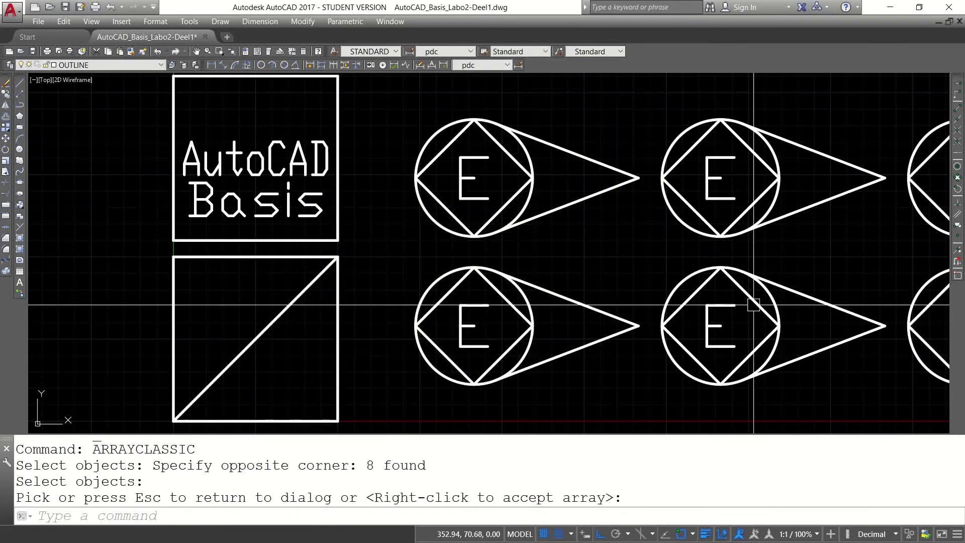
pyautogui.click(779, 324)
pyautogui.click(556, 210)
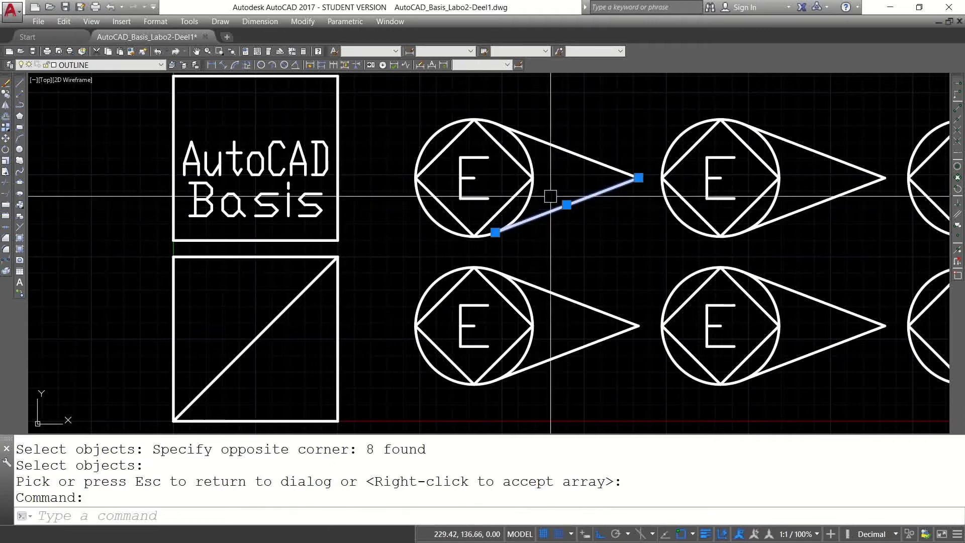
pyautogui.click(593, 160)
pyautogui.click(804, 147)
pyautogui.click(814, 204)
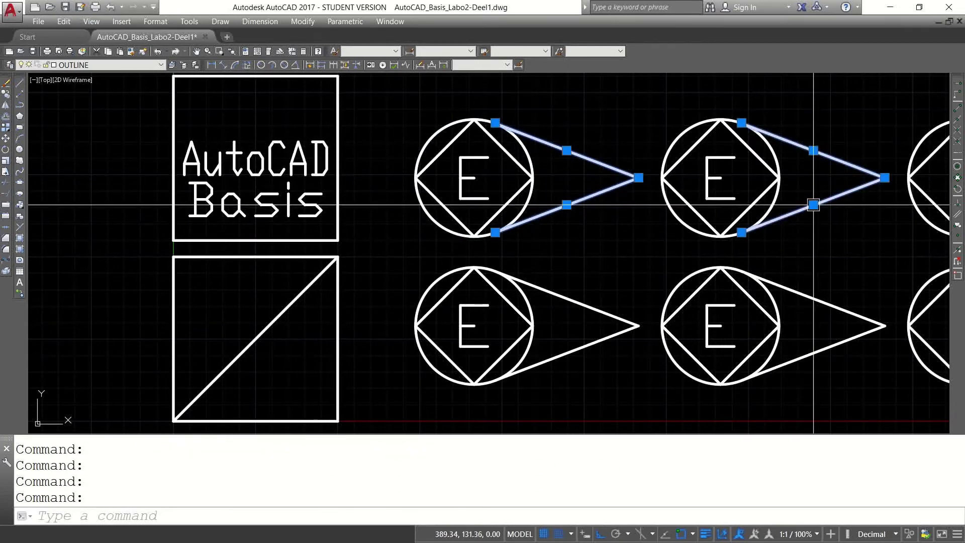
pyautogui.click(831, 306)
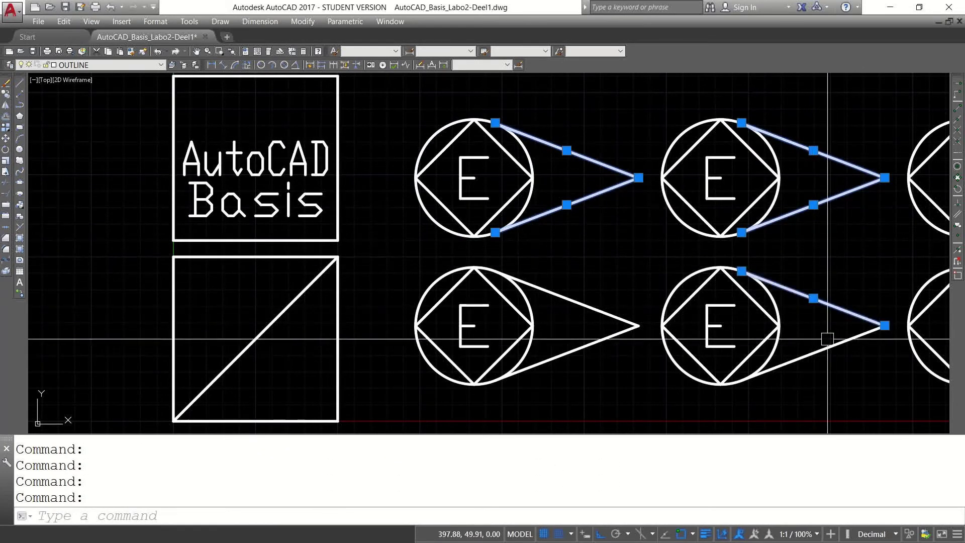
pyautogui.click(826, 348)
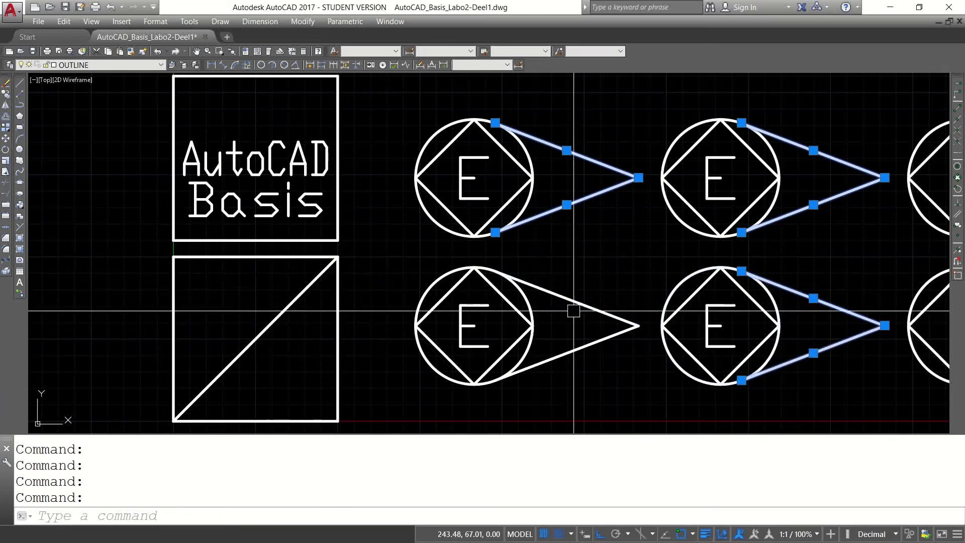
pyautogui.press('Escape')
# Step: Cancel the half-typed array command and save the drawing
pyautogui.write('array')
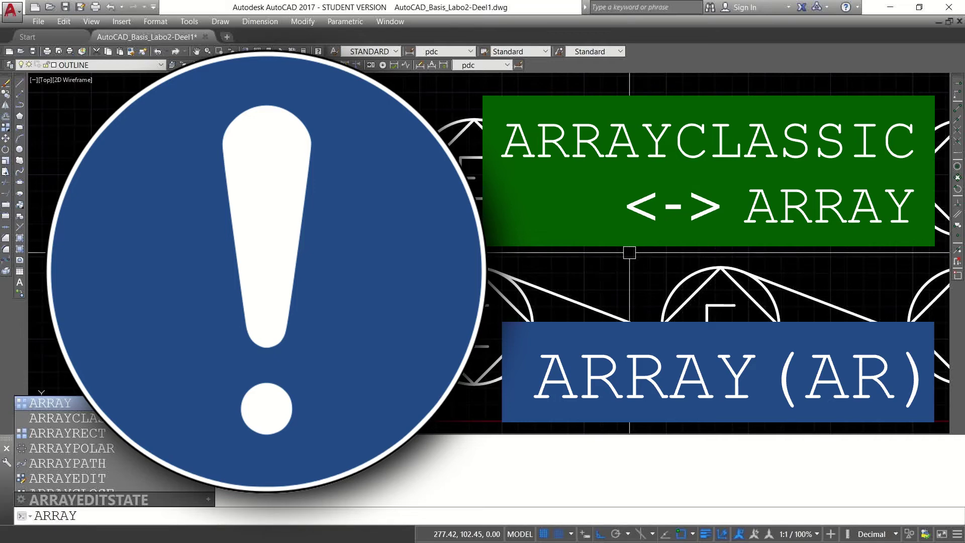
pyautogui.press('Escape')
pyautogui.hotkey('ctrl', 's')
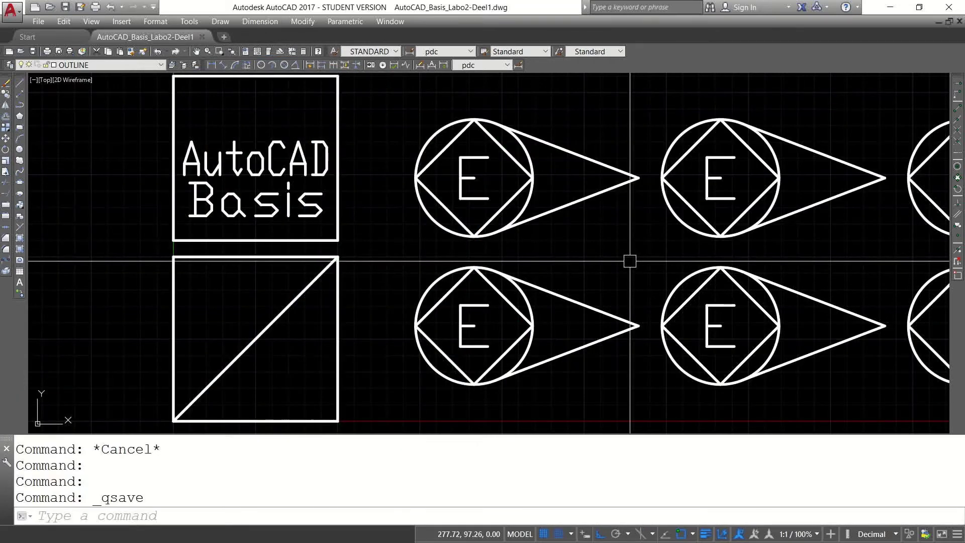
# Step: Undo twice with U to remove the rectangular array
pyautogui.write('u')
pyautogui.press('Return')
pyautogui.write('u')
pyautogui.press('Return')
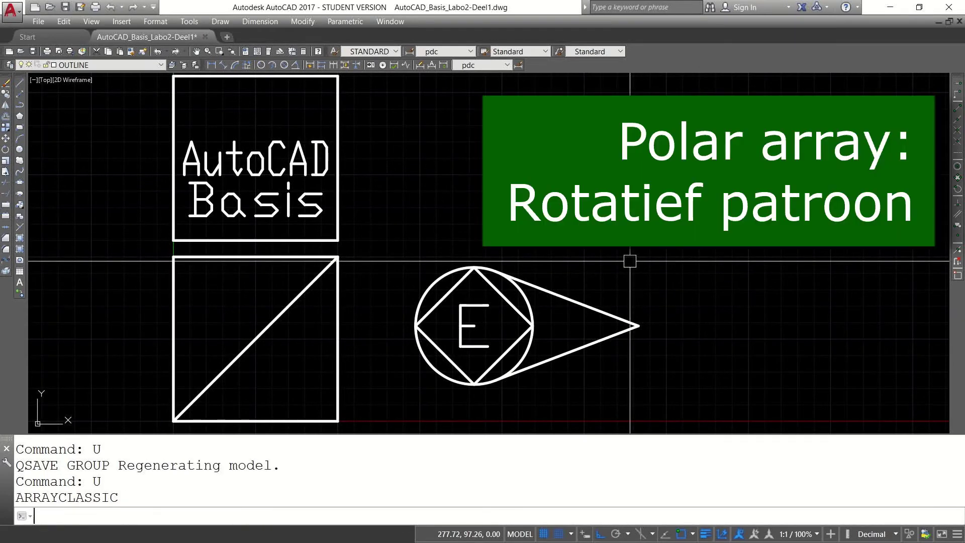
# Step: Set up a classic polar array of 7 items filling 180° and begin windowing the symbol
pyautogui.write('arrayclassic')
pyautogui.press('Return')
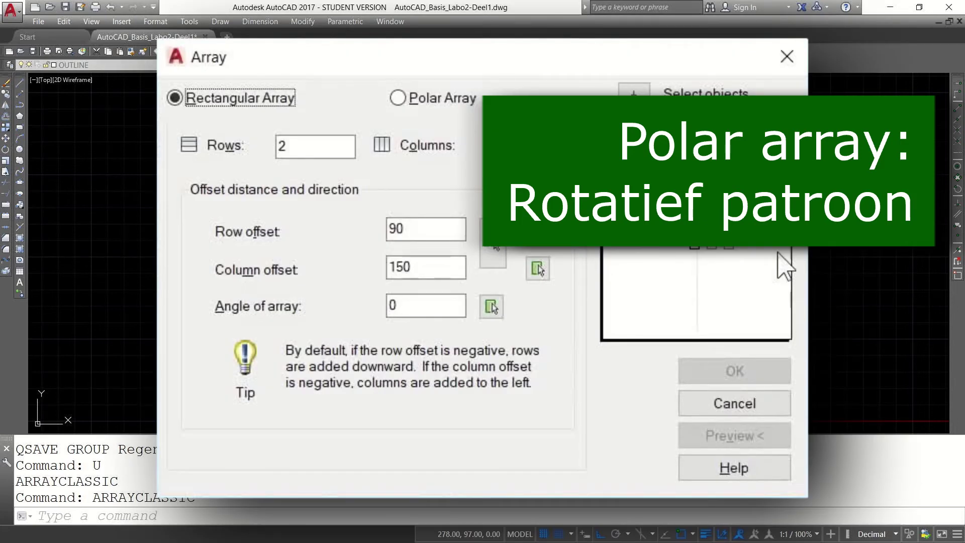
pyautogui.click(409, 100)
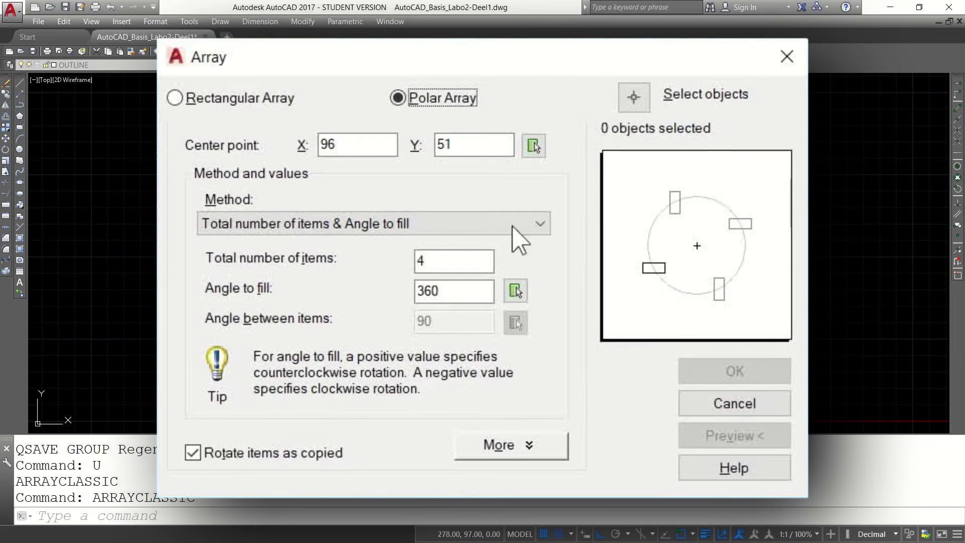
pyautogui.moveTo(475, 260); pyautogui.dragTo(399, 260)
pyautogui.write('7')
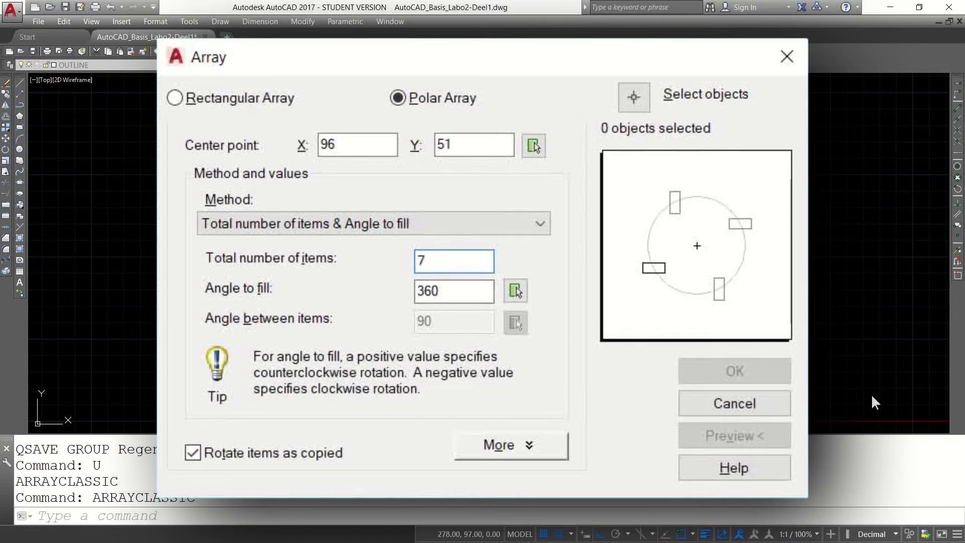
pyautogui.doubleClick(460, 290)
pyautogui.write('180')
pyautogui.press('Tab')
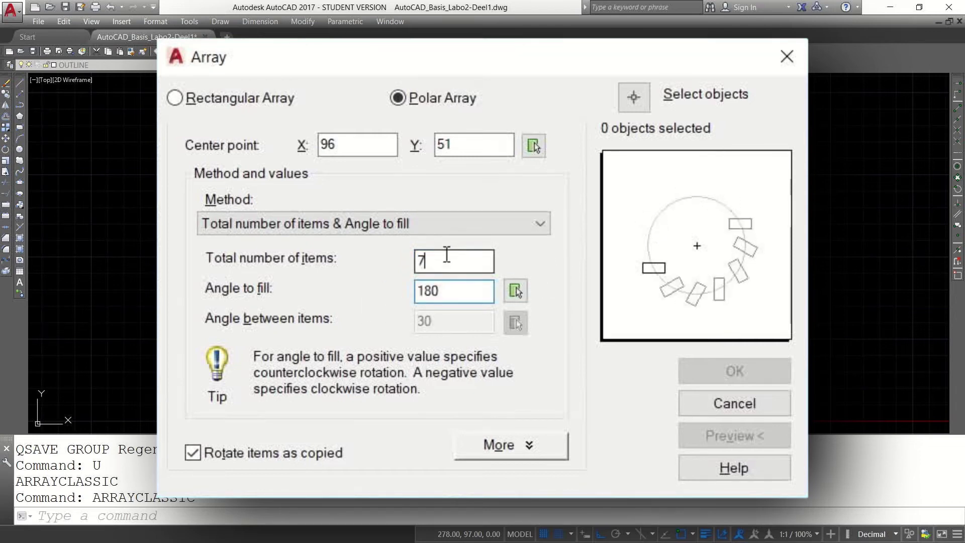
pyautogui.click(633, 97)
pyautogui.click(692, 228)
# Step: Finish selecting the symbol, set the array centre at its triangle tip, and preview
pyautogui.click(392, 384)
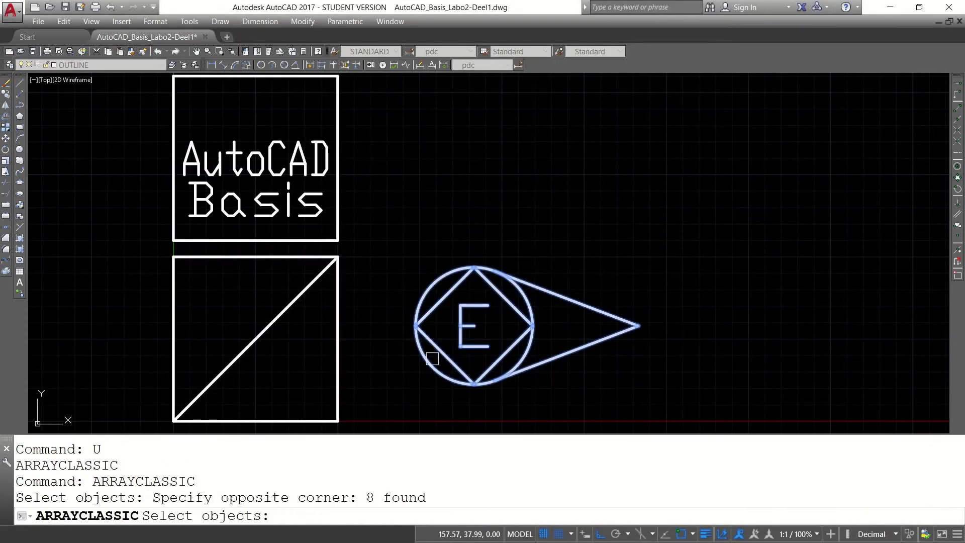
pyautogui.press('Return')
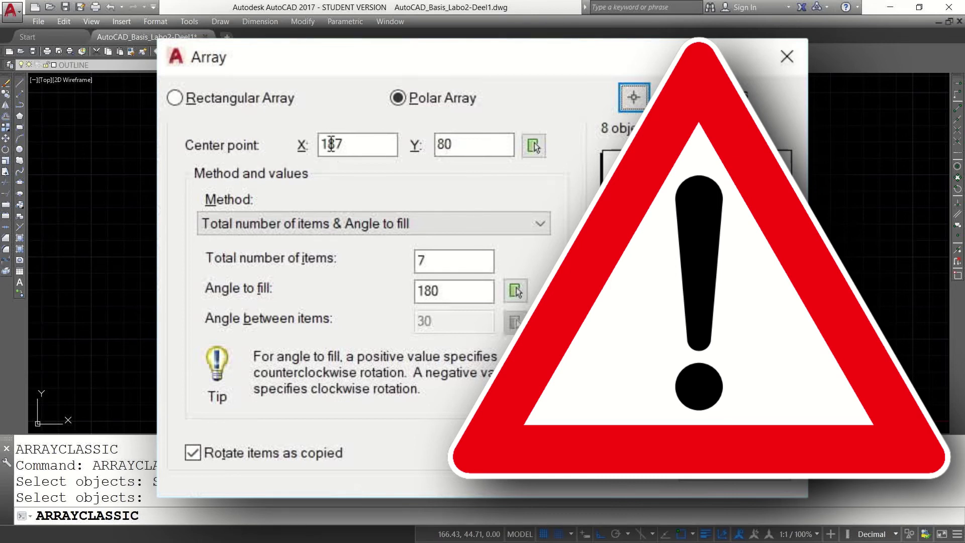
pyautogui.click(536, 148)
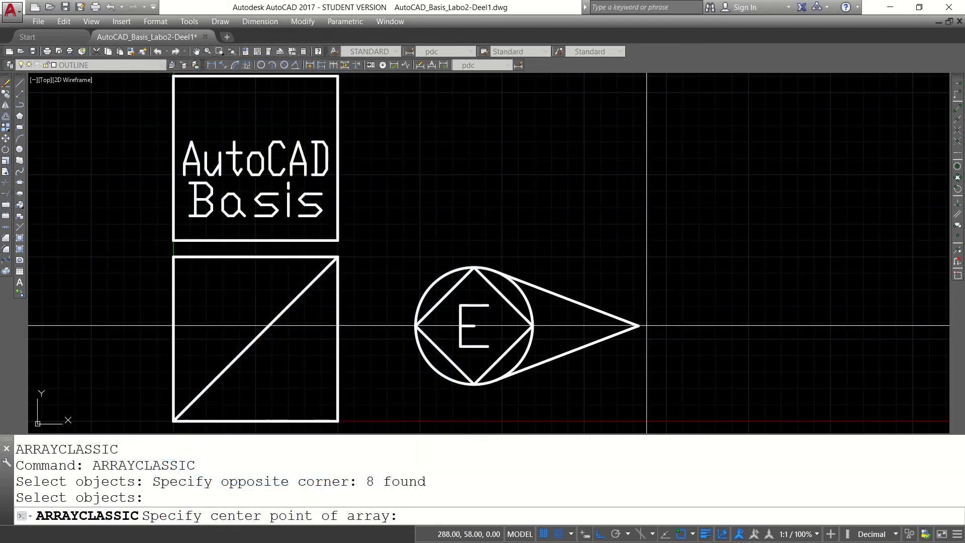
pyautogui.click(639, 326)
pyautogui.click(748, 438)
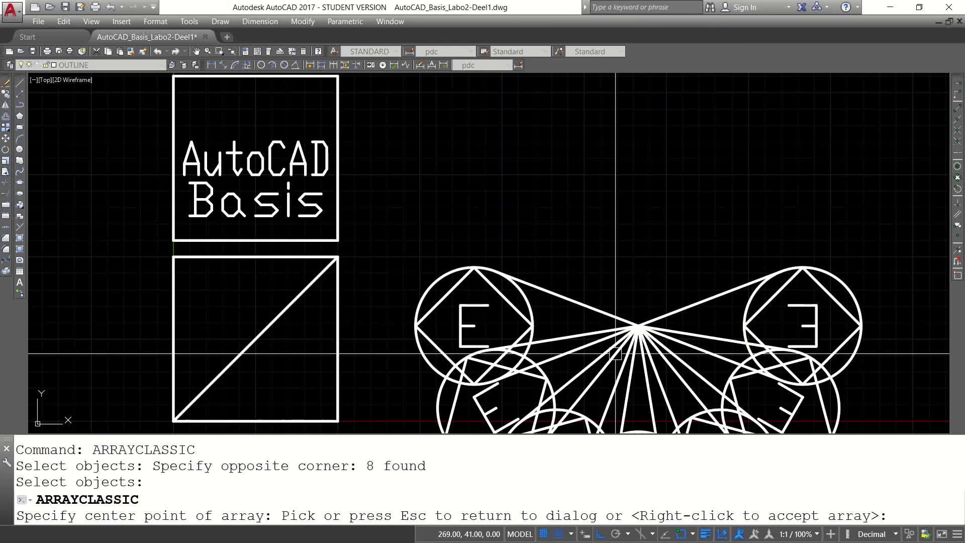
# Step: Change the polar array's fill angle to -180 so the fan flips upward, and preview it
pyautogui.press('Escape')
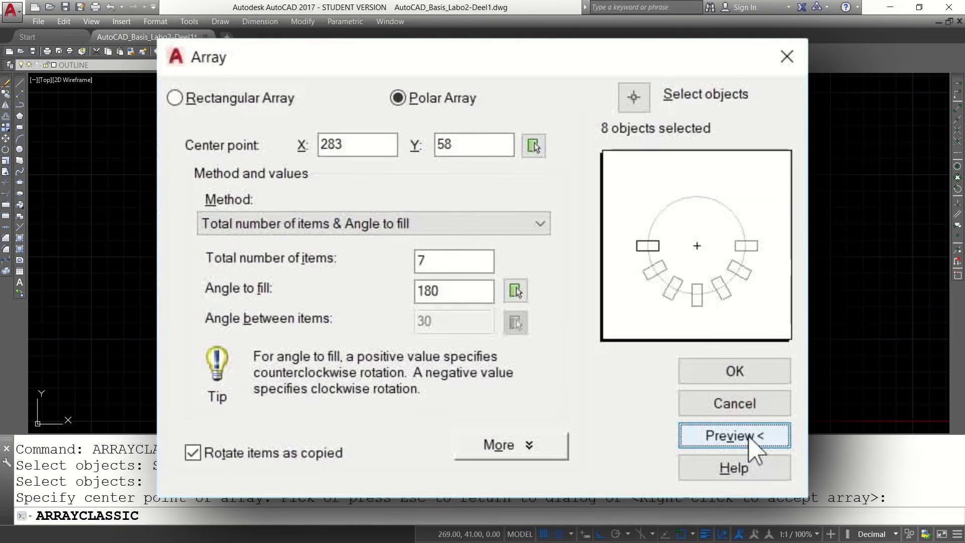
pyautogui.click(469, 295)
pyautogui.press('Home')
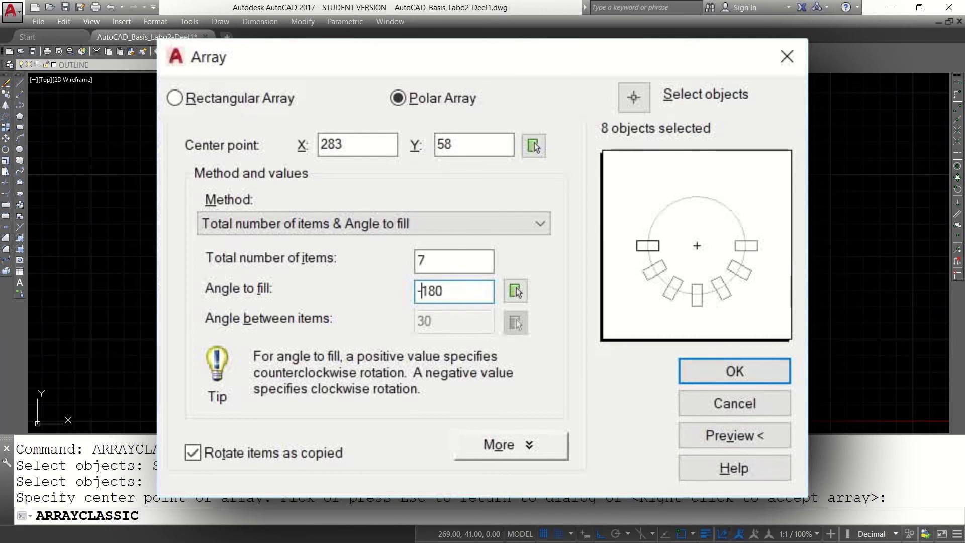
pyautogui.write('-')
pyautogui.press('Tab')
pyautogui.click(761, 437)
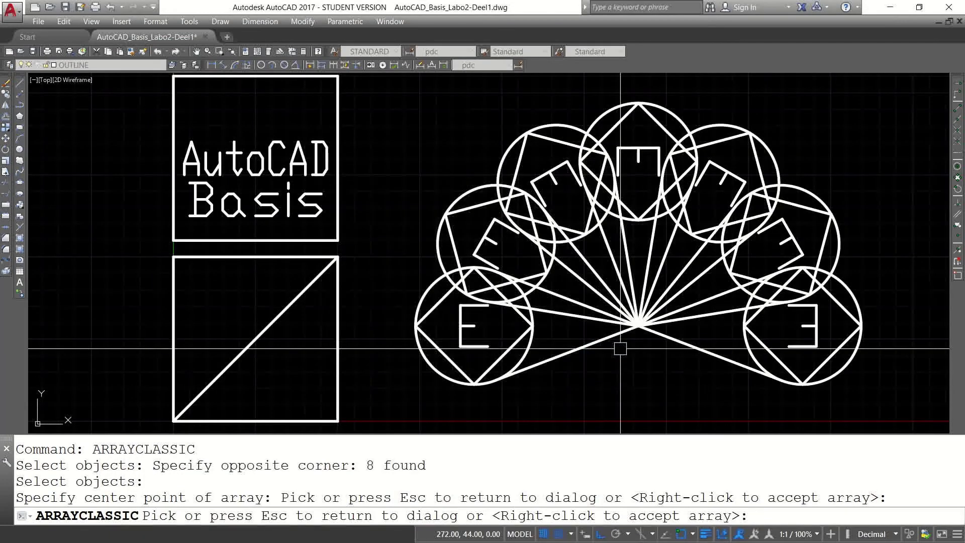
# Step: Reduce the polar array to 5 total items and preview the fan
pyautogui.press('Escape')
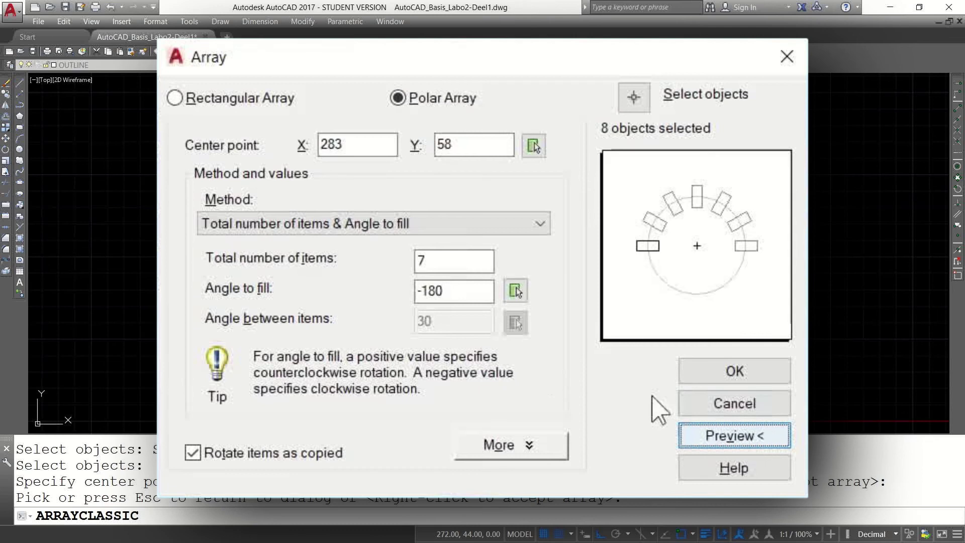
pyautogui.doubleClick(463, 261)
pyautogui.write('5')
pyautogui.press('Tab')
pyautogui.click(702, 442)
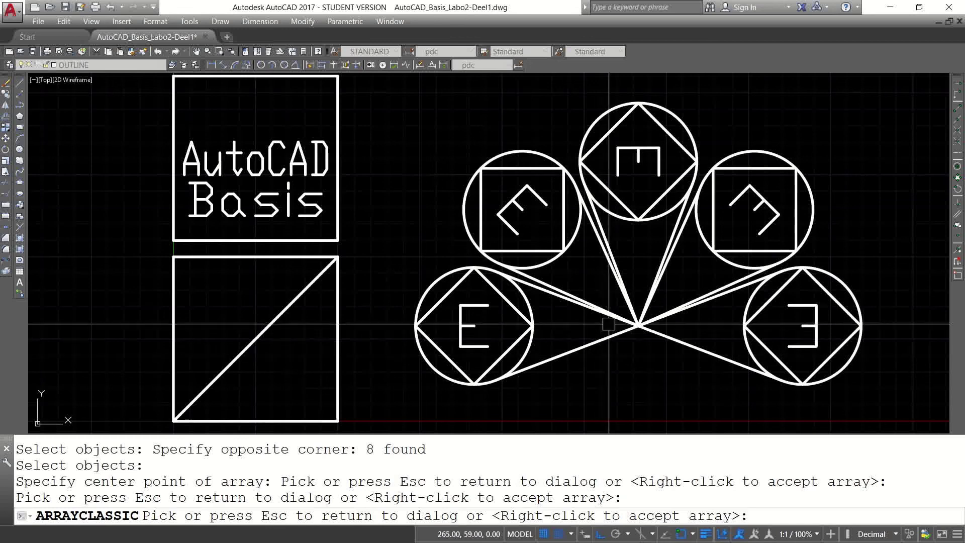
# Step: Accept the five-copy polar fan, then inspect a few of its lines and circles
pyautogui.rightClick(590, 280)
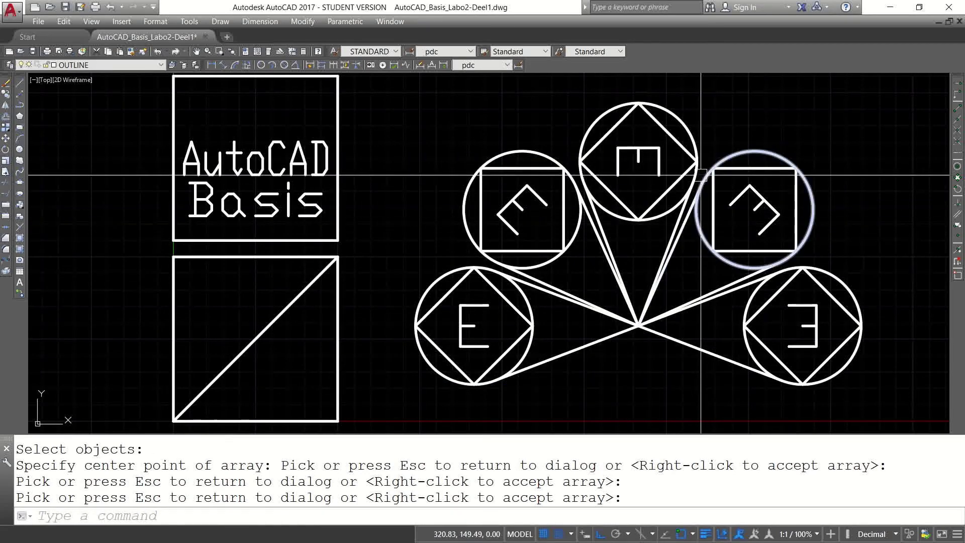
pyautogui.rightClick(679, 237)
pyautogui.click(678, 236)
pyautogui.click(610, 240)
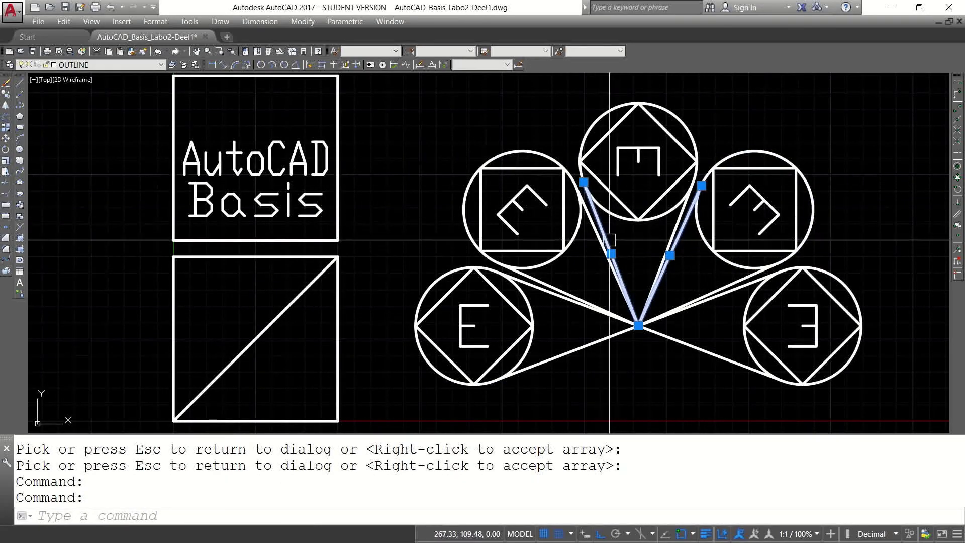
pyautogui.click(548, 156)
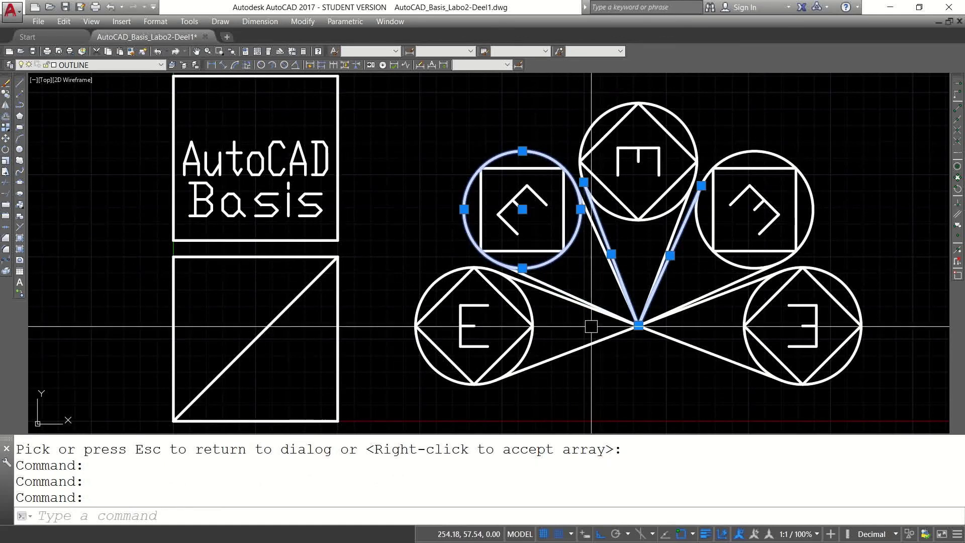
pyautogui.press('Escape')
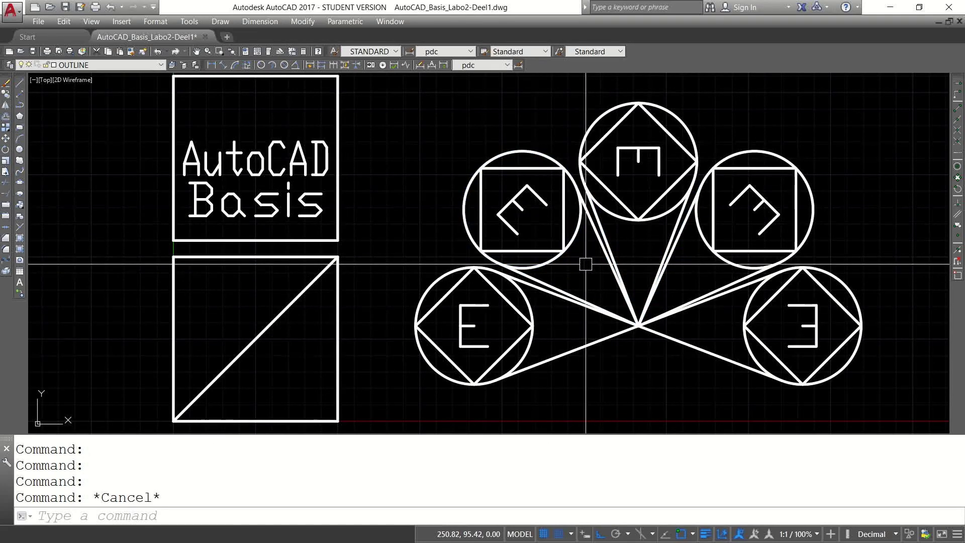